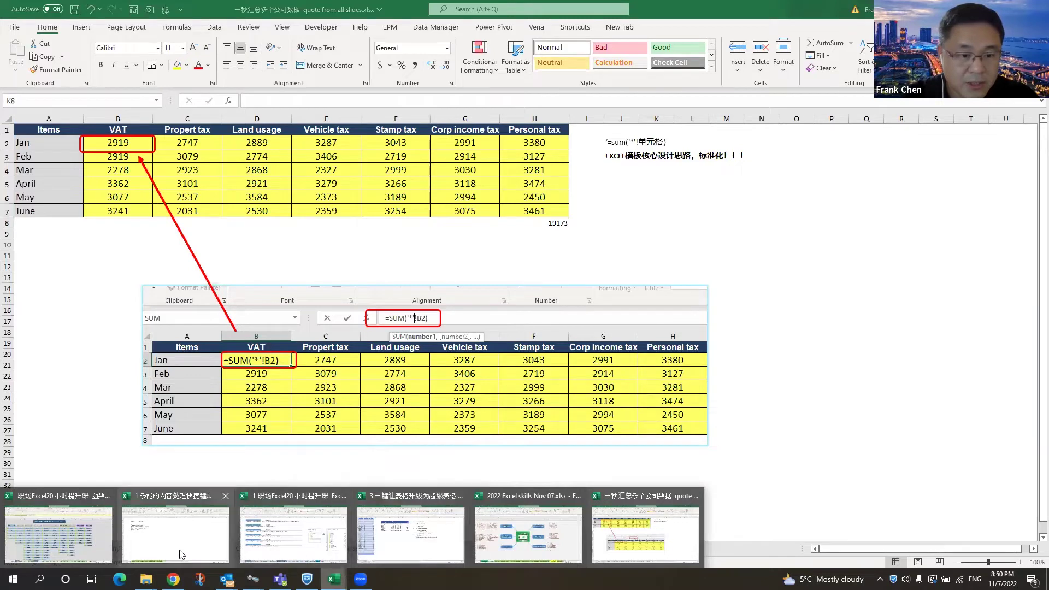
# Step: Switch to the workbook 1 多能的内容处理快捷键组合Ctrl+E.xlsx and open its 提取内容 sheet
pyautogui.click(180, 554)
pyautogui.click(405, 417)
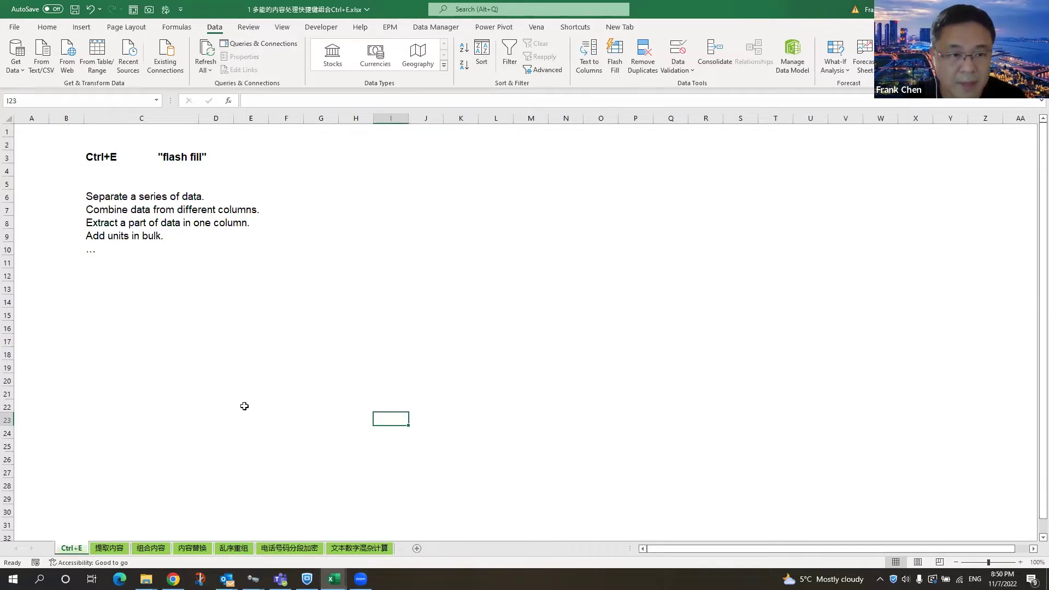
pyautogui.click(116, 550)
pyautogui.click(346, 347)
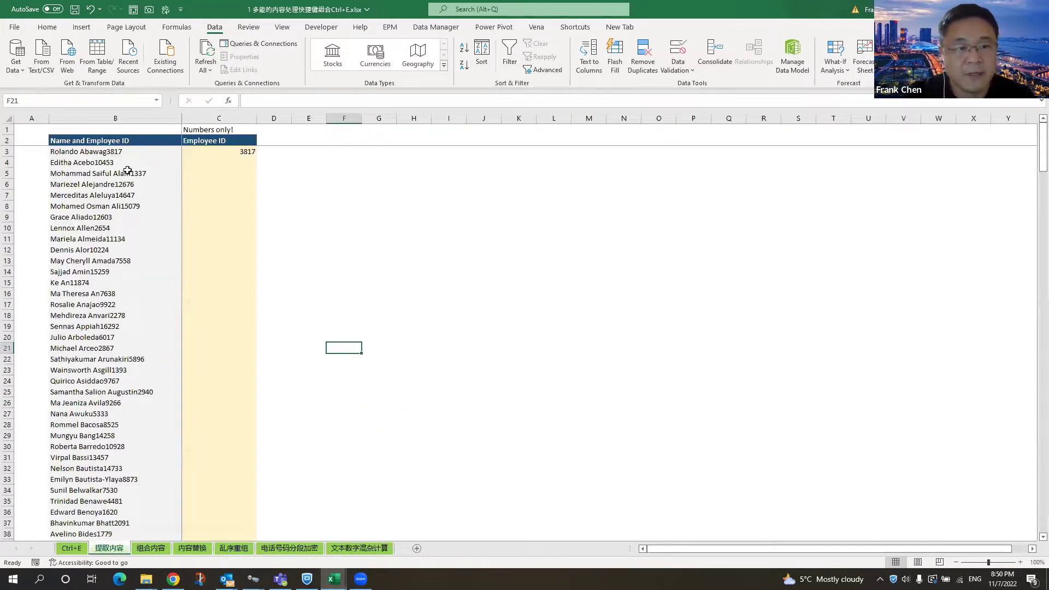
# Step: Examine how names and ID numbers are joined in the Name and Employee ID column
pyautogui.moveTo(125, 151); pyautogui.dragTo(126, 360)
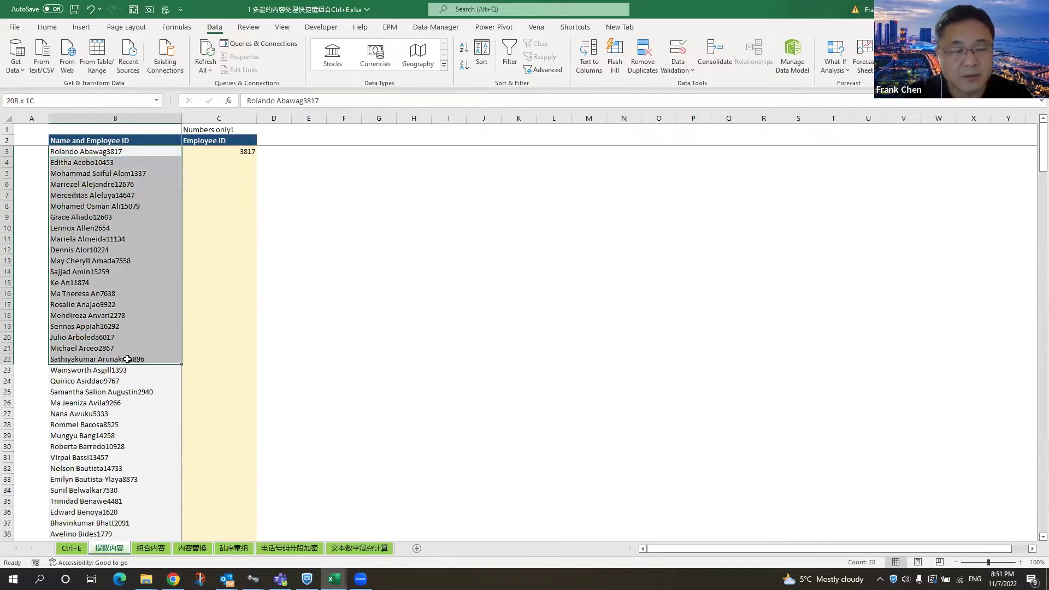
pyautogui.click(96, 154)
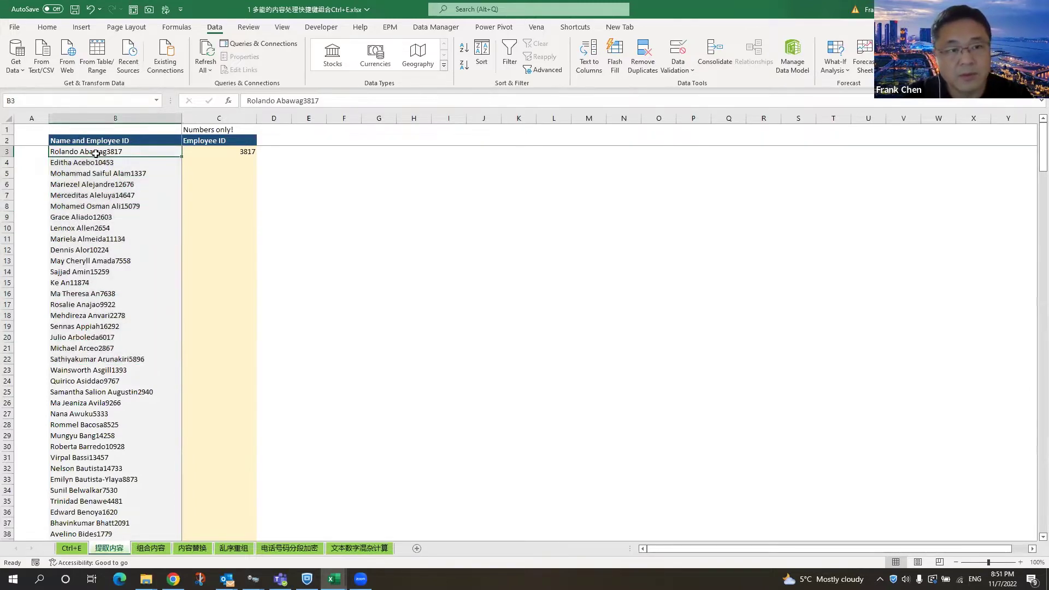
pyautogui.click(137, 166)
pyautogui.click(138, 174)
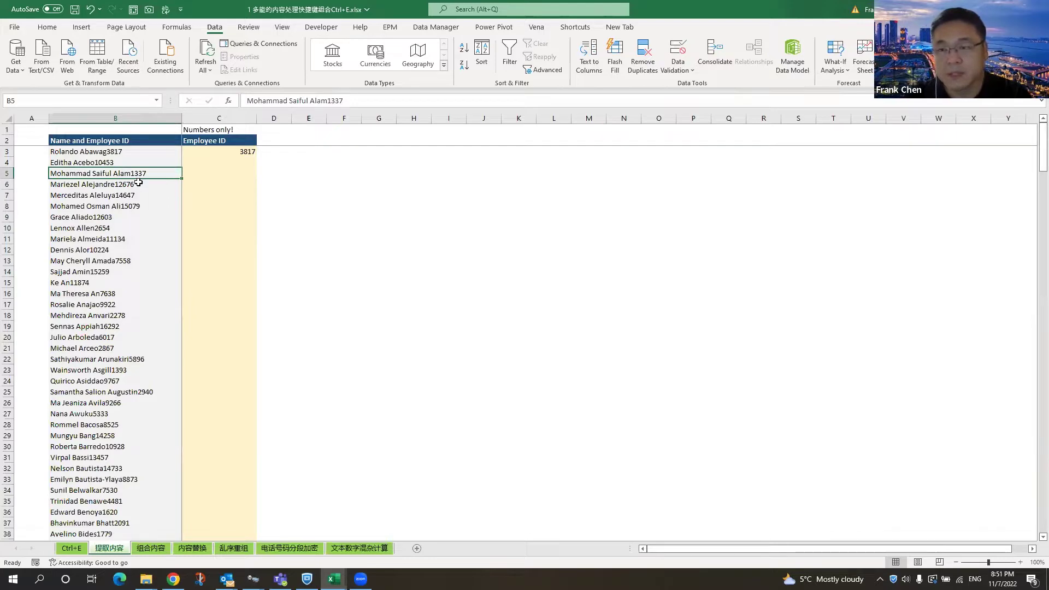
pyautogui.click(140, 152)
pyautogui.scroll(-9, 145, 305)
pyautogui.scroll(-15, 112, 378)
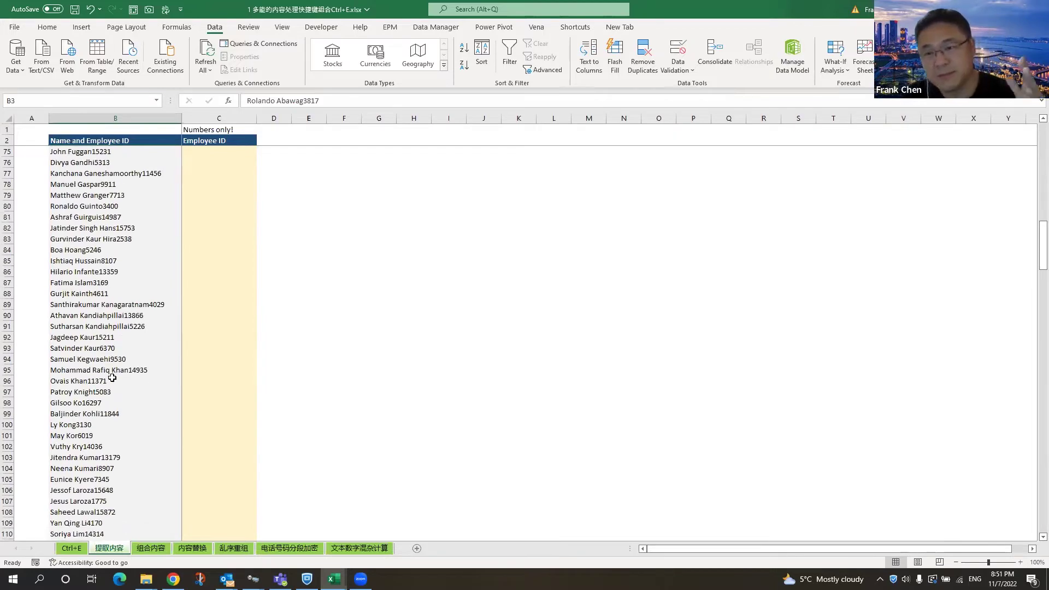
pyautogui.scroll(7, 112, 378)
pyautogui.scroll(18, 112, 378)
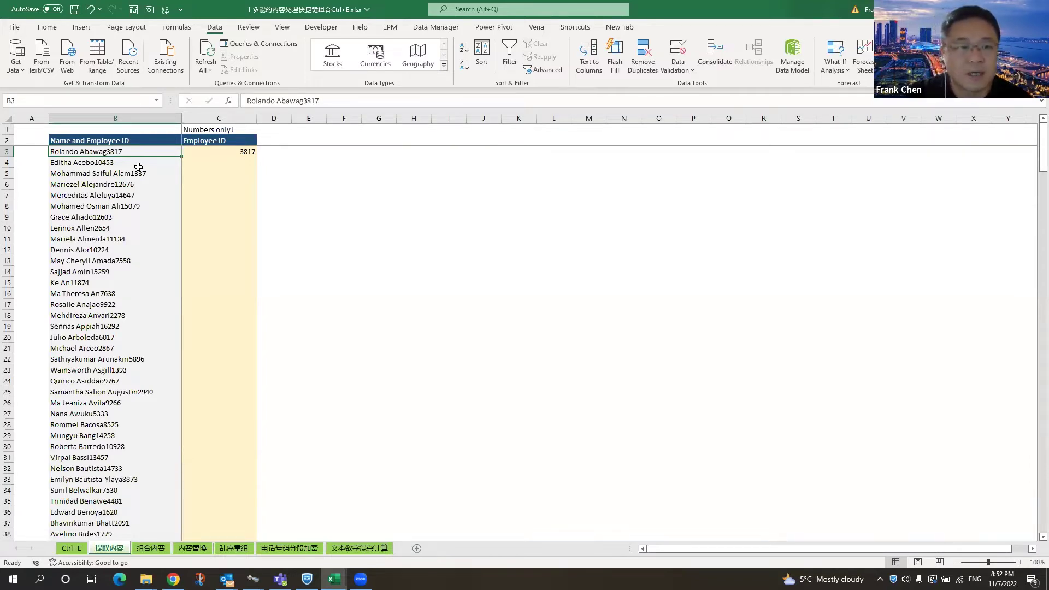
pyautogui.click(138, 165)
pyautogui.click(148, 150)
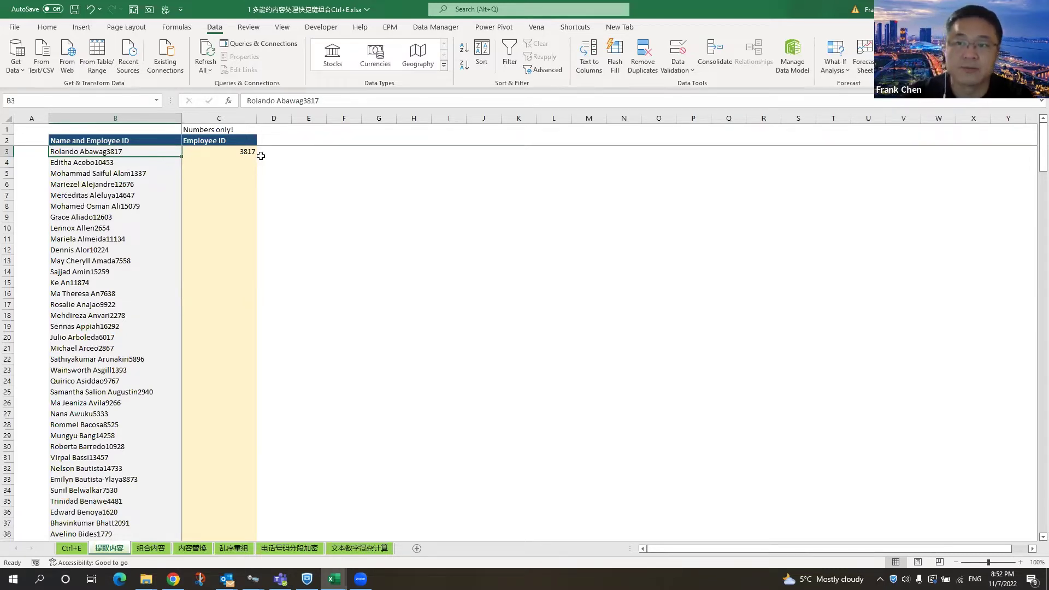
pyautogui.click(133, 173)
pyautogui.click(145, 163)
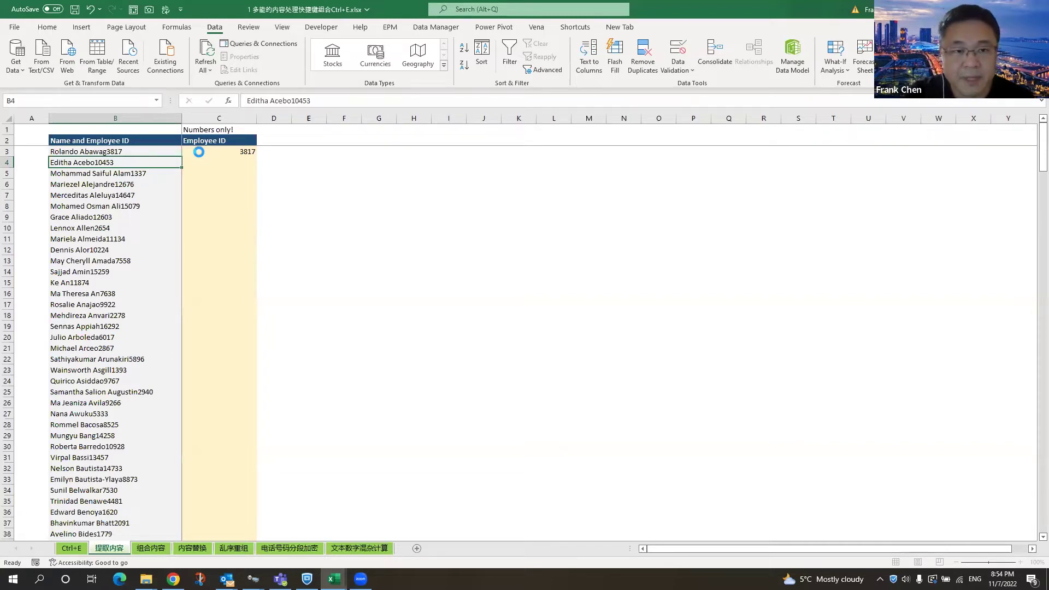
# Step: Flash Fill the Employee ID column from C3 through C301, using the number in C3 as the pattern
pyautogui.click(199, 152)
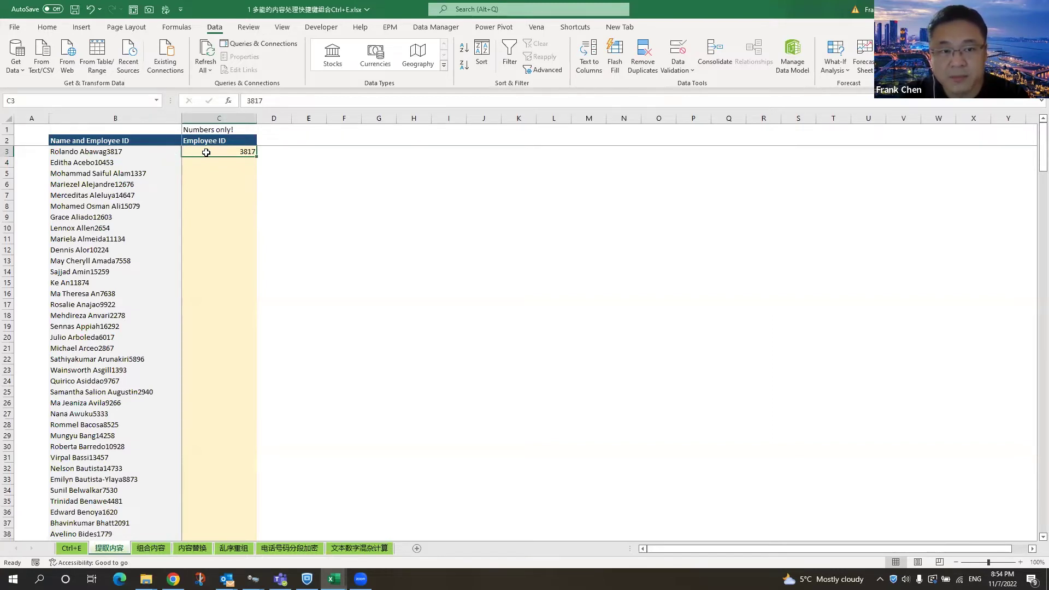
pyautogui.scroll(-19, 220, 251)
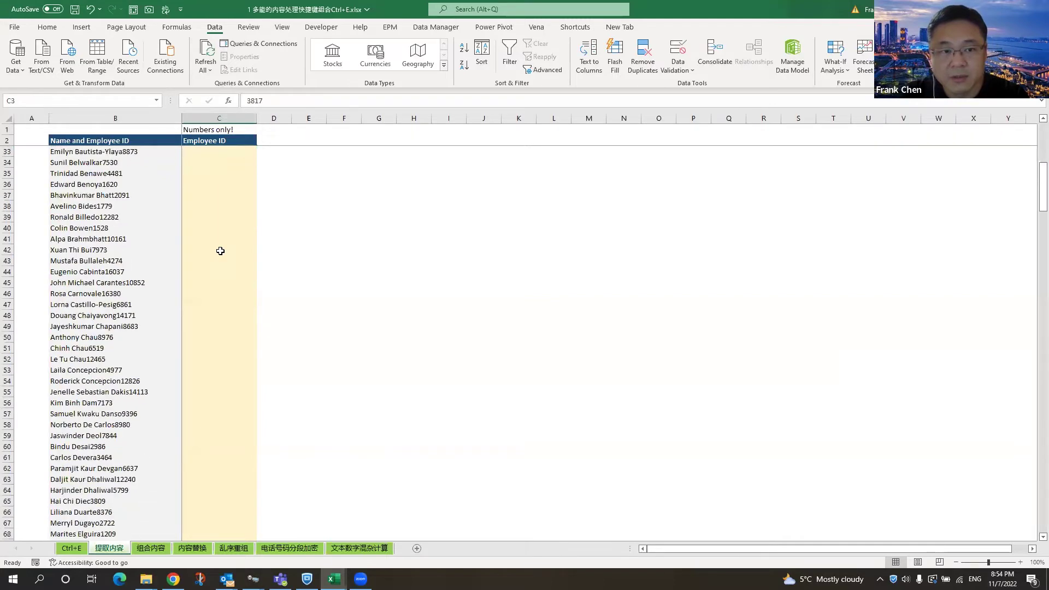
pyautogui.moveTo(1035, 232); pyautogui.dragTo(1035, 515)
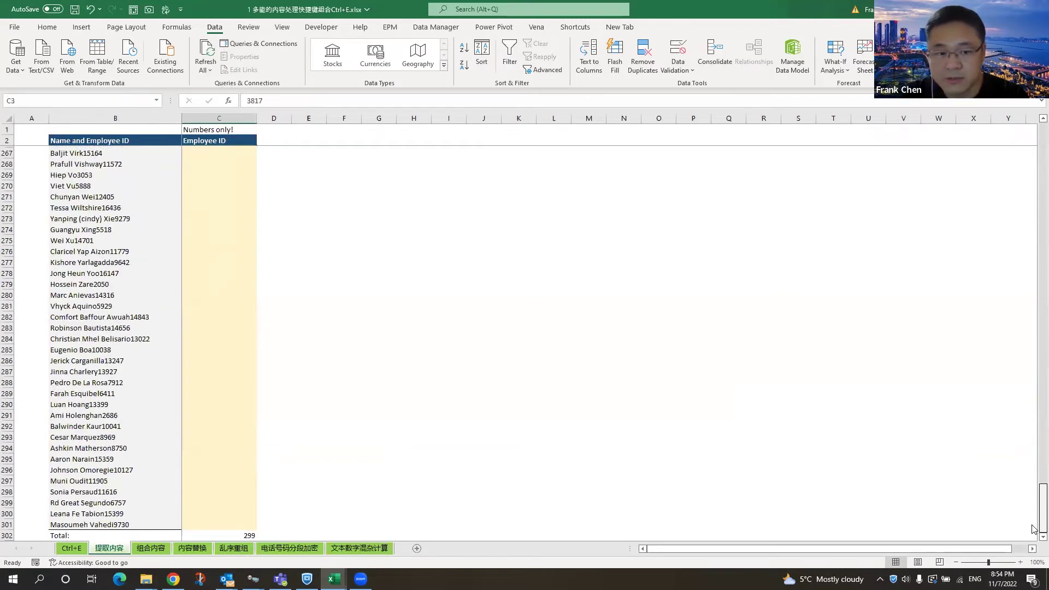
pyautogui.keyDown('shift'); pyautogui.click(238, 522); pyautogui.keyUp('shift')
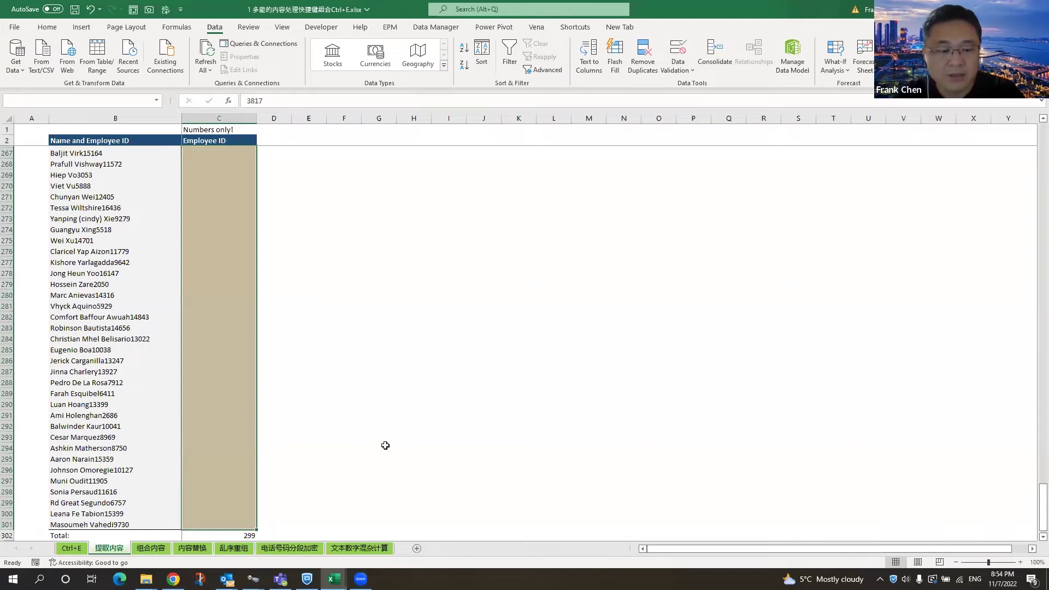
pyautogui.hotkey('ctrl', 'e')
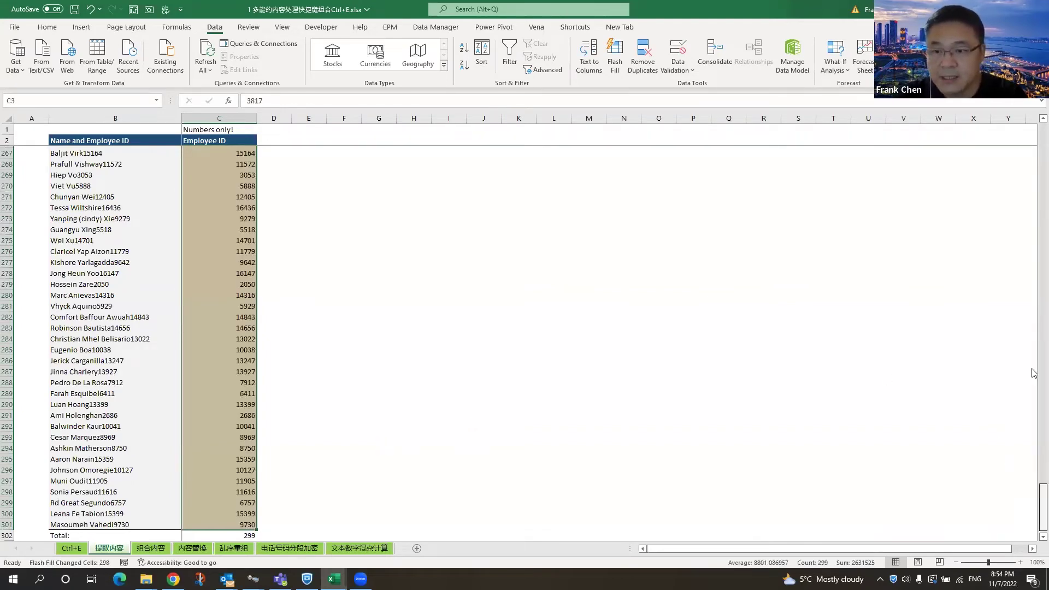
pyautogui.moveTo(1043, 507); pyautogui.dragTo(1036, 132)
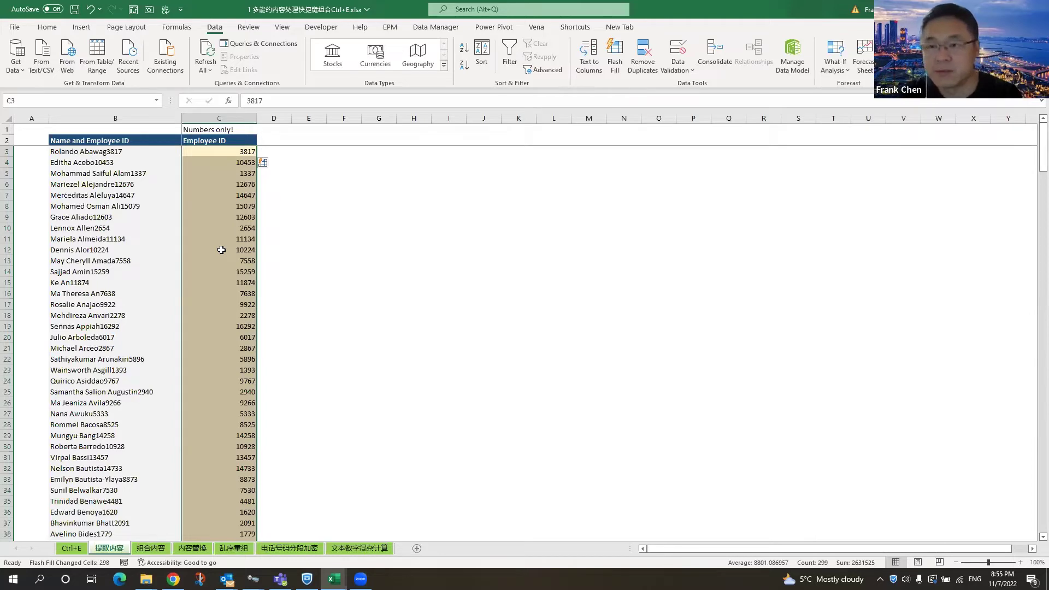
# Step: Open the 组合内容 sheet and check the first employee's name and ID in row 3
pyautogui.click(153, 548)
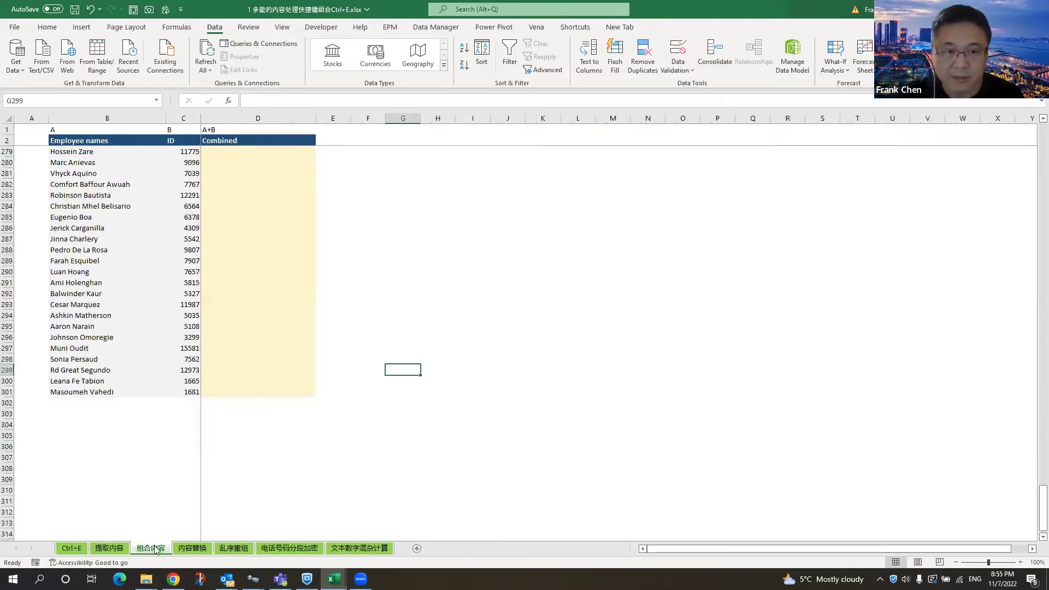
pyautogui.scroll(20, 416, 304)
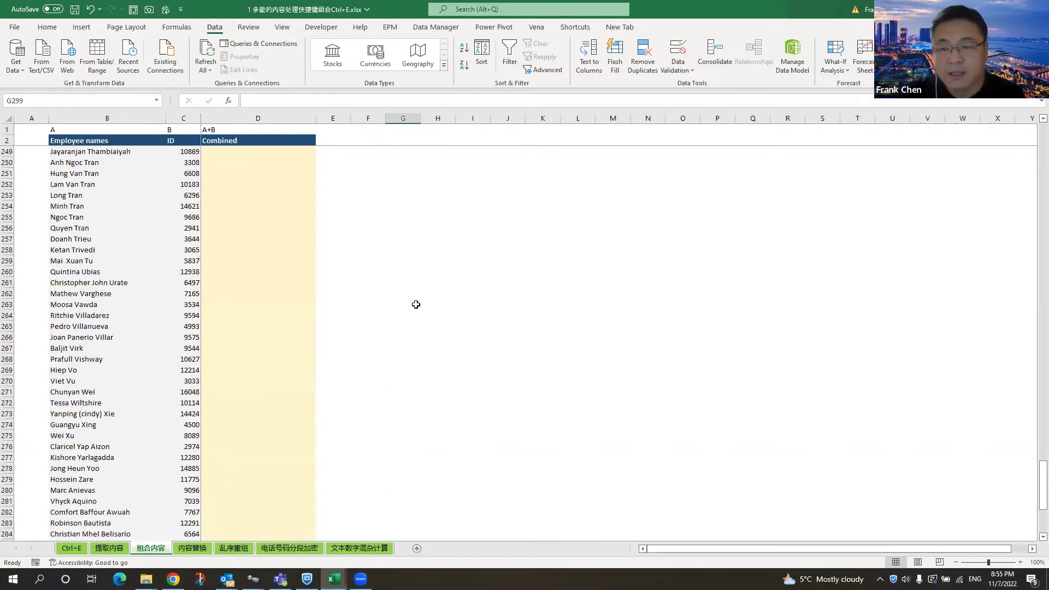
pyautogui.scroll(11, 416, 304)
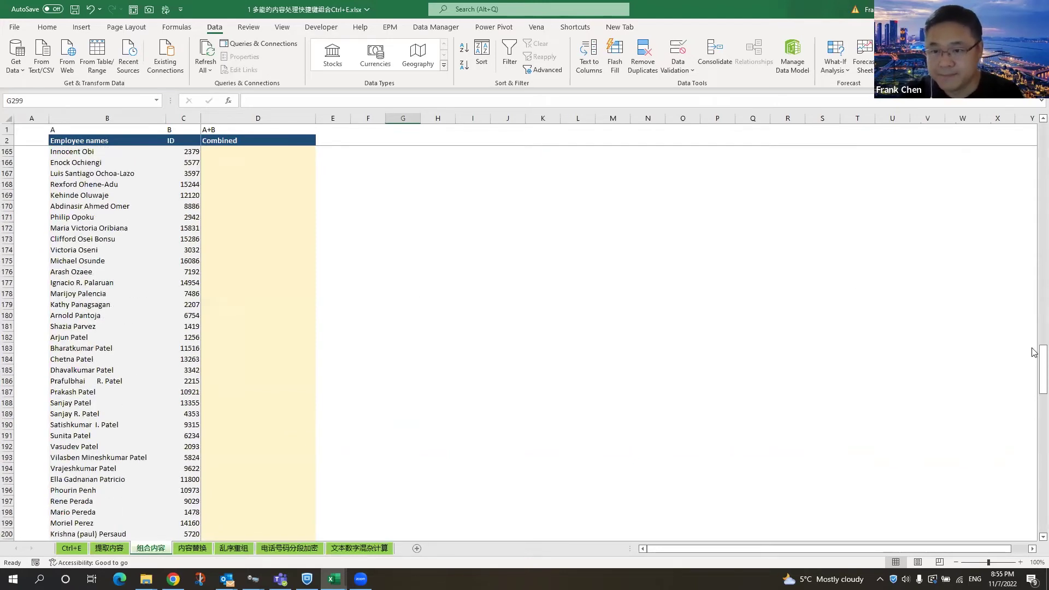
pyautogui.moveTo(1044, 352); pyautogui.dragTo(1043, 147)
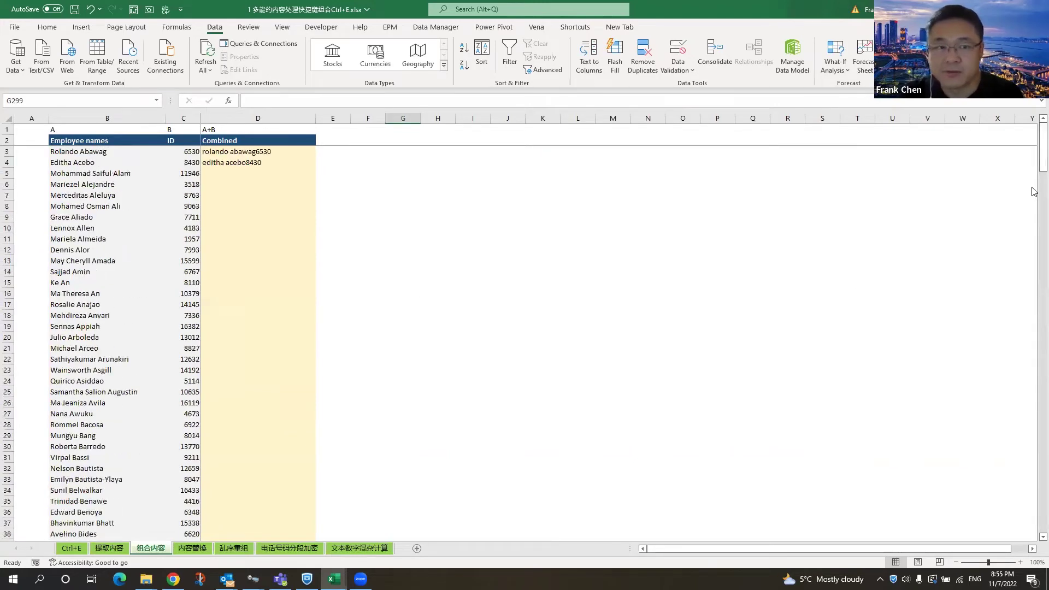
pyautogui.click(79, 152)
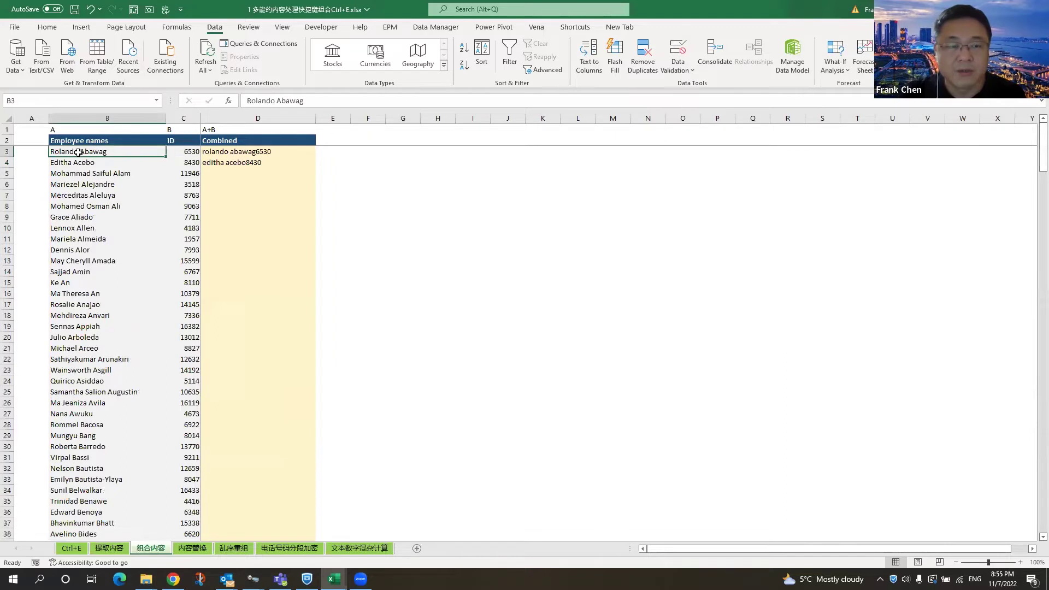
pyautogui.click(181, 153)
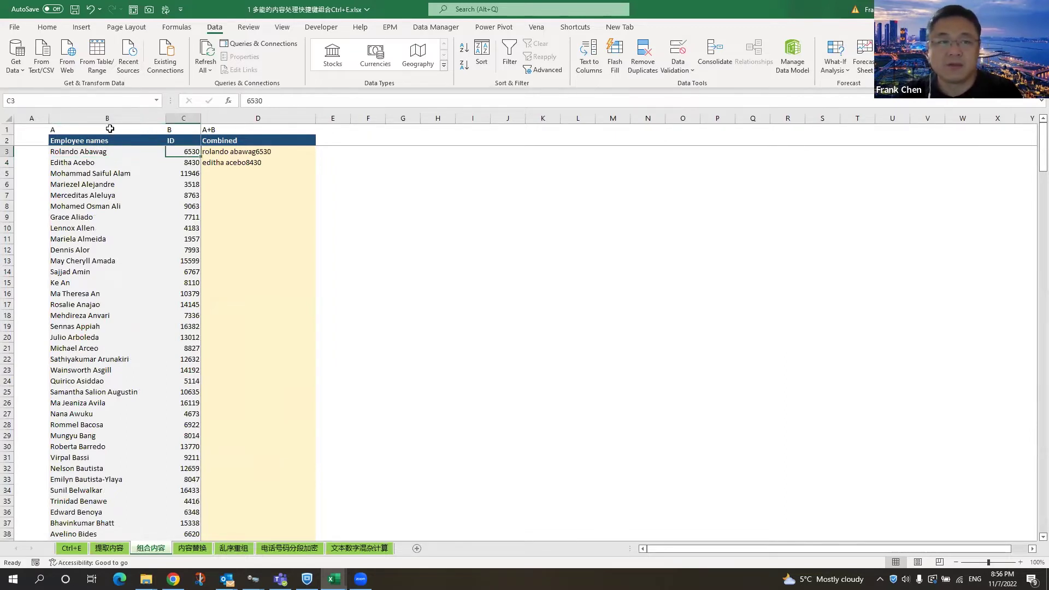
# Step: Flash Fill the Combined column from D3 through D301, joining each employee's name and ID like the given examples
pyautogui.click(234, 153)
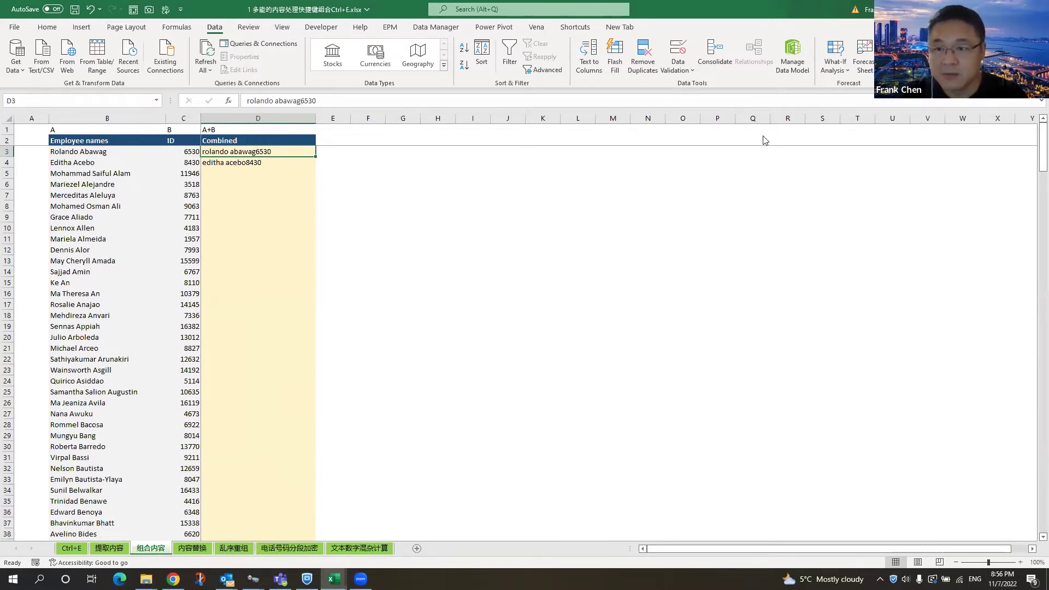
pyautogui.scroll(-1, 1036, 166)
pyautogui.scroll(-20, 1035, 234)
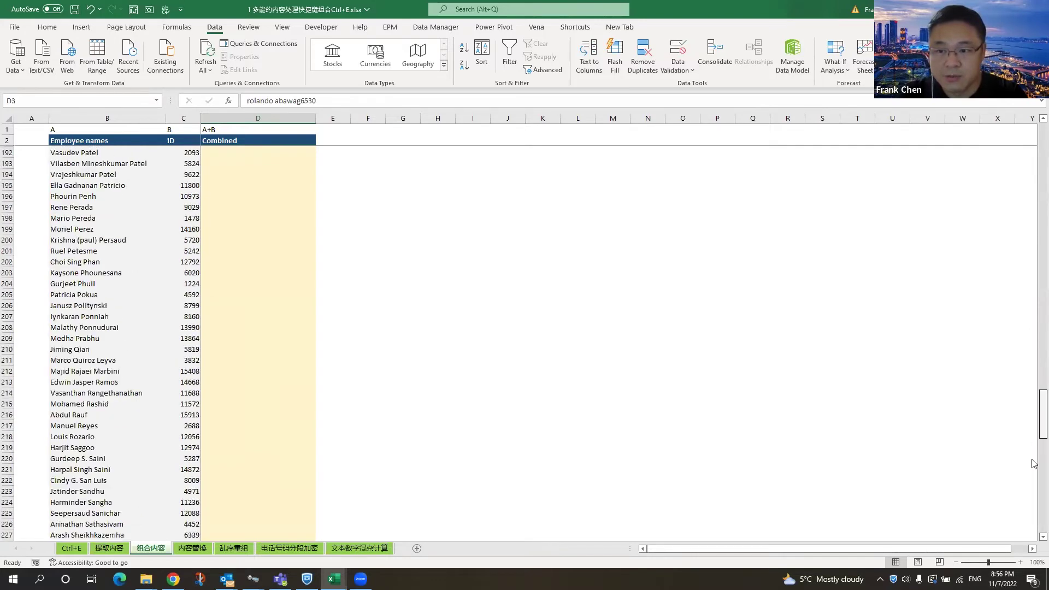
pyautogui.scroll(-4, 591, 487)
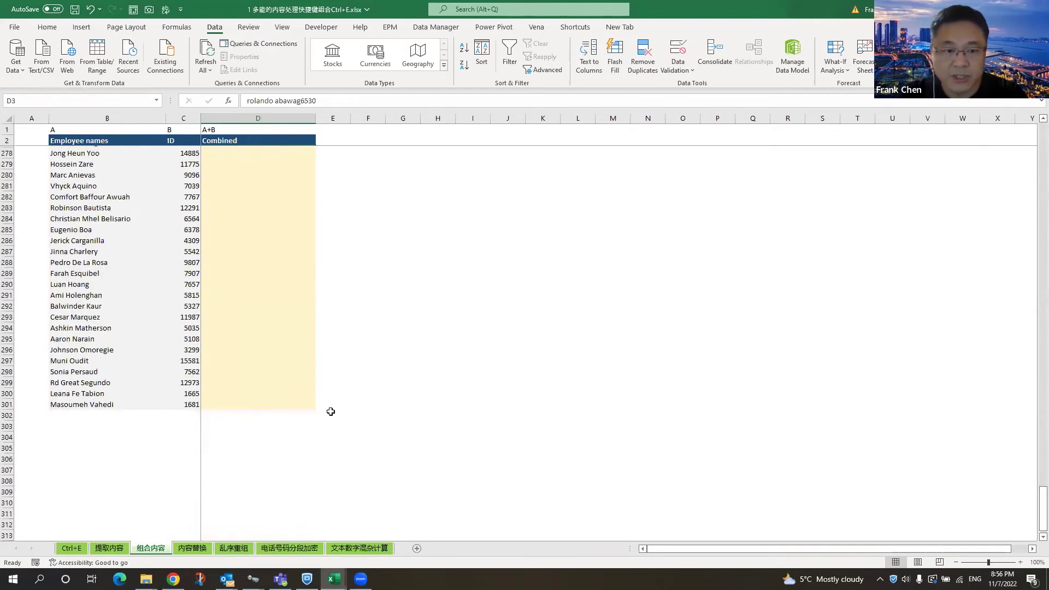
pyautogui.keyDown('shift'); pyautogui.click(298, 405); pyautogui.keyUp('shift')
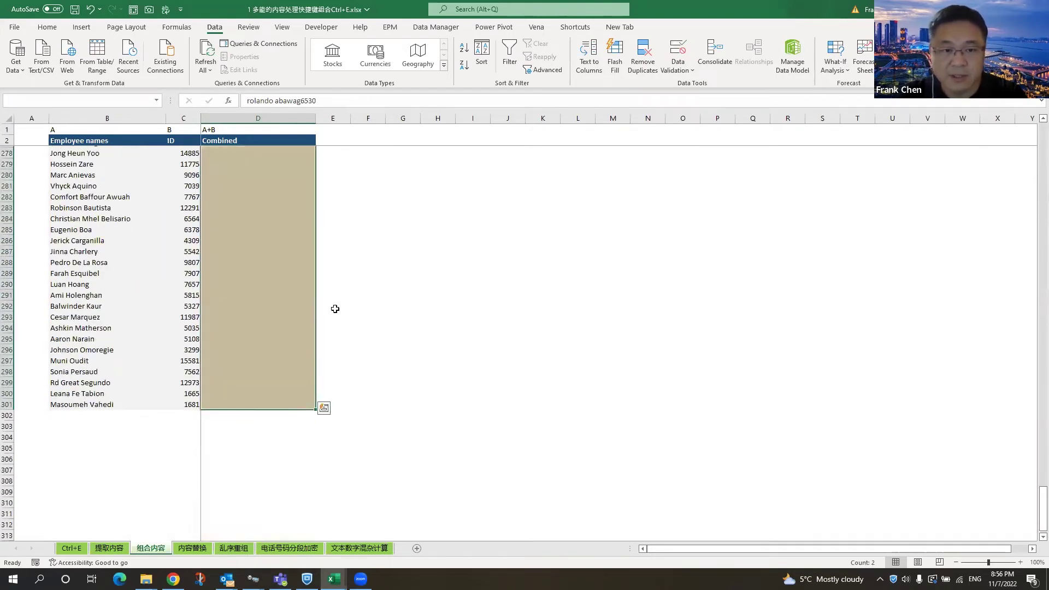
pyautogui.hotkey('ctrl', 'e')
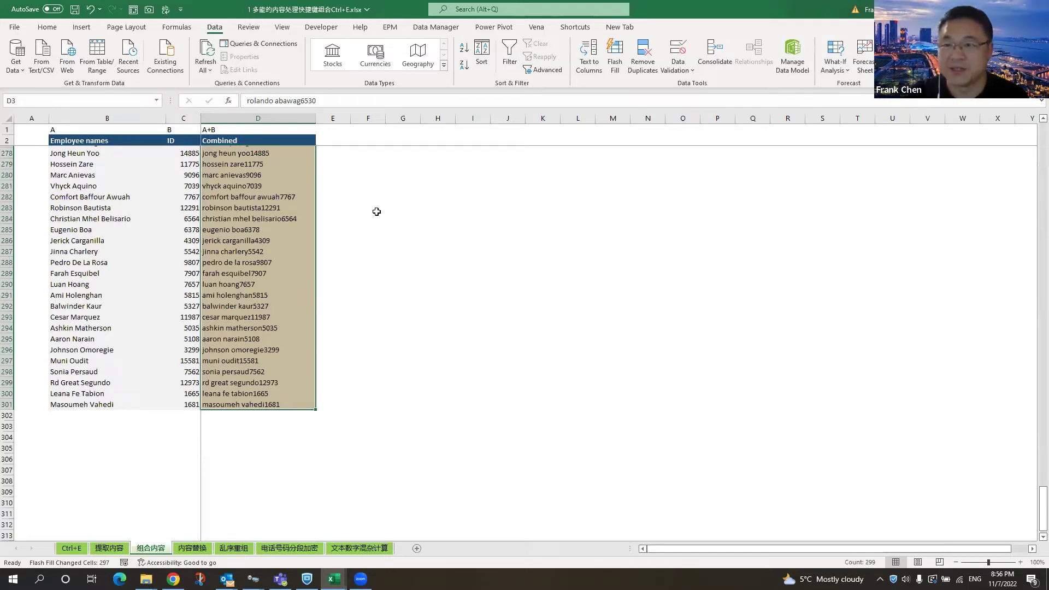
# Step: Open the 内容替换 sheet and clear the replaced values in C4:C9, keeping the example in C3
pyautogui.click(195, 549)
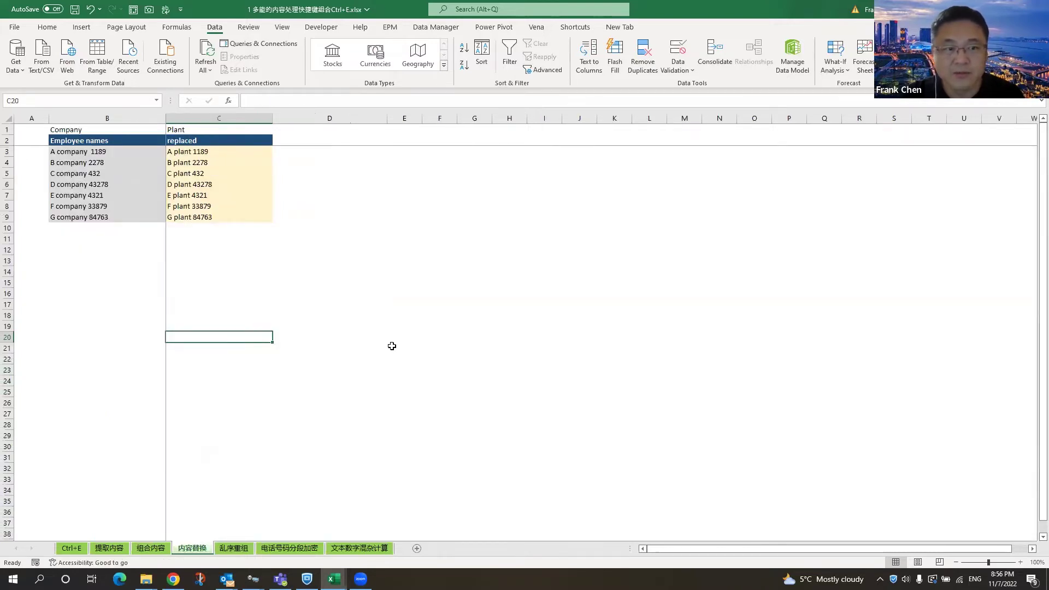
pyautogui.moveTo(194, 163); pyautogui.dragTo(196, 217)
pyautogui.press('Delete')
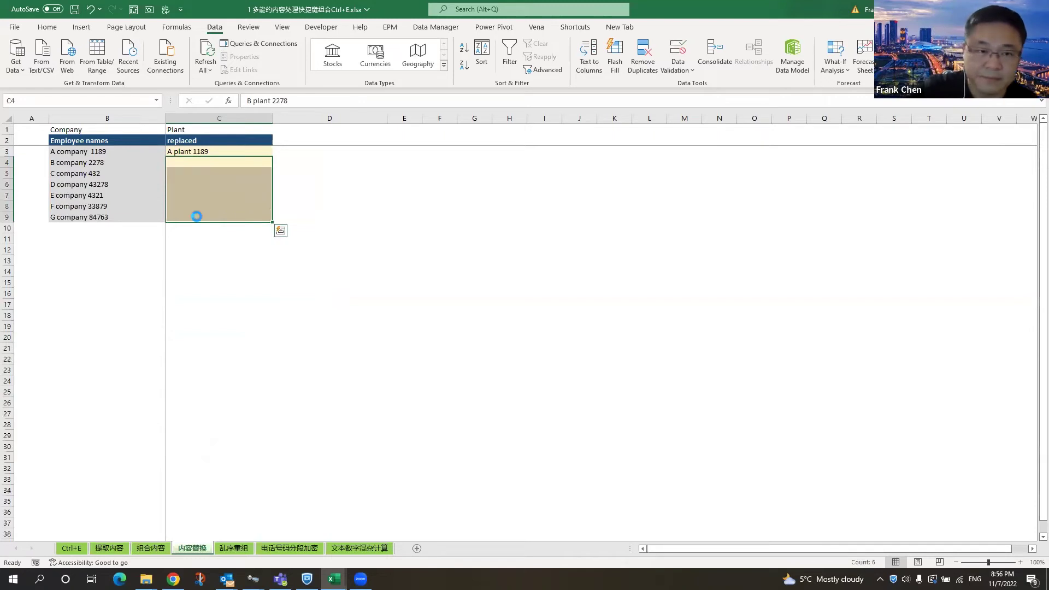
# Step: Flash Fill C3:C9 in the replaced column, replacing "company" with "plant" following the example "A plant 1189"
pyautogui.click(109, 157)
pyautogui.moveTo(109, 159); pyautogui.dragTo(110, 217)
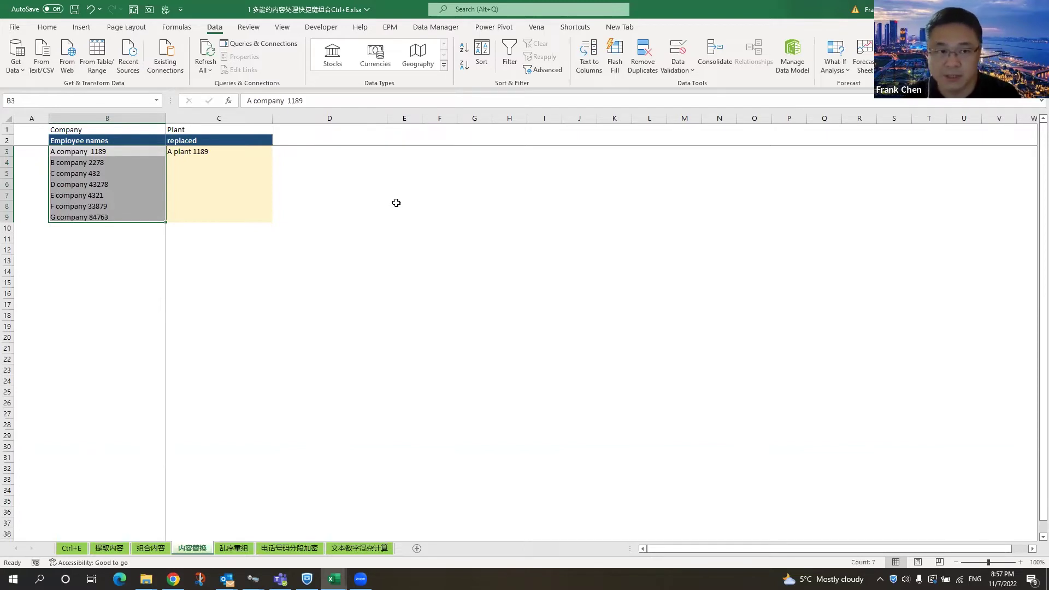
pyautogui.click(94, 152)
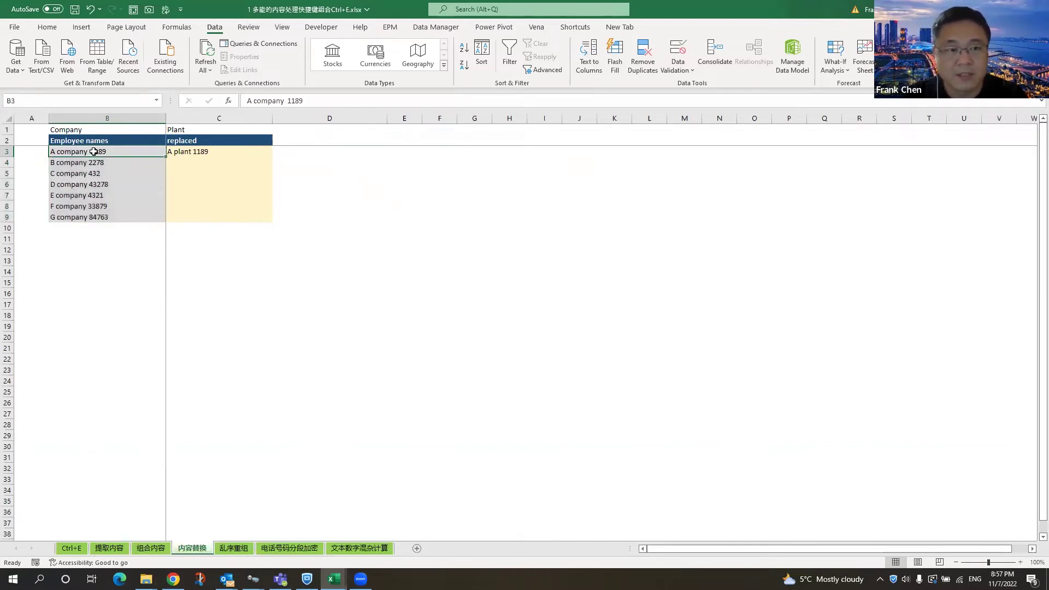
pyautogui.click(201, 154)
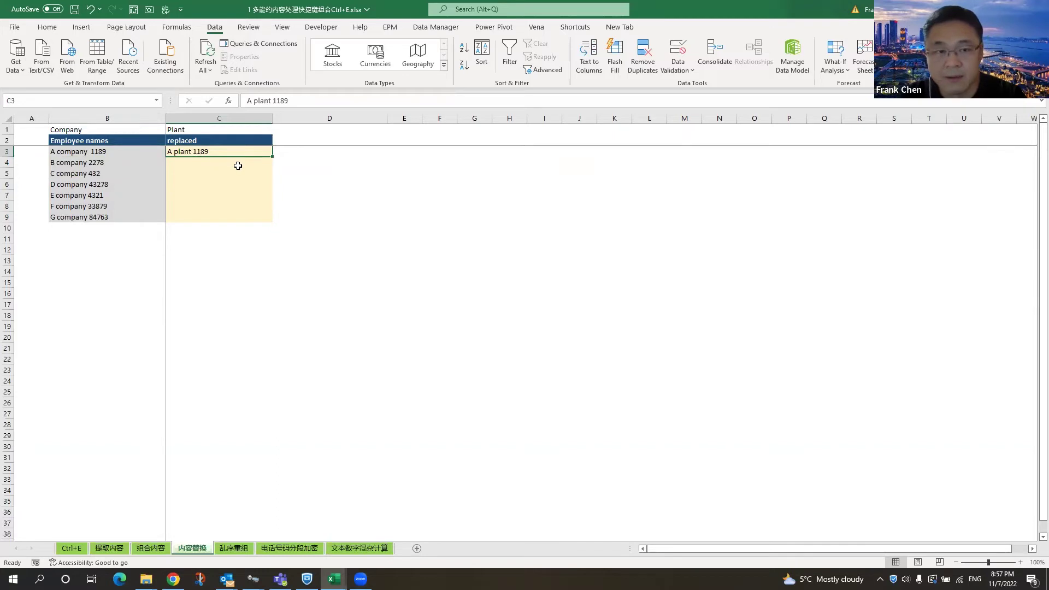
pyautogui.keyDown('shift'); pyautogui.click(212, 218); pyautogui.keyUp('shift')
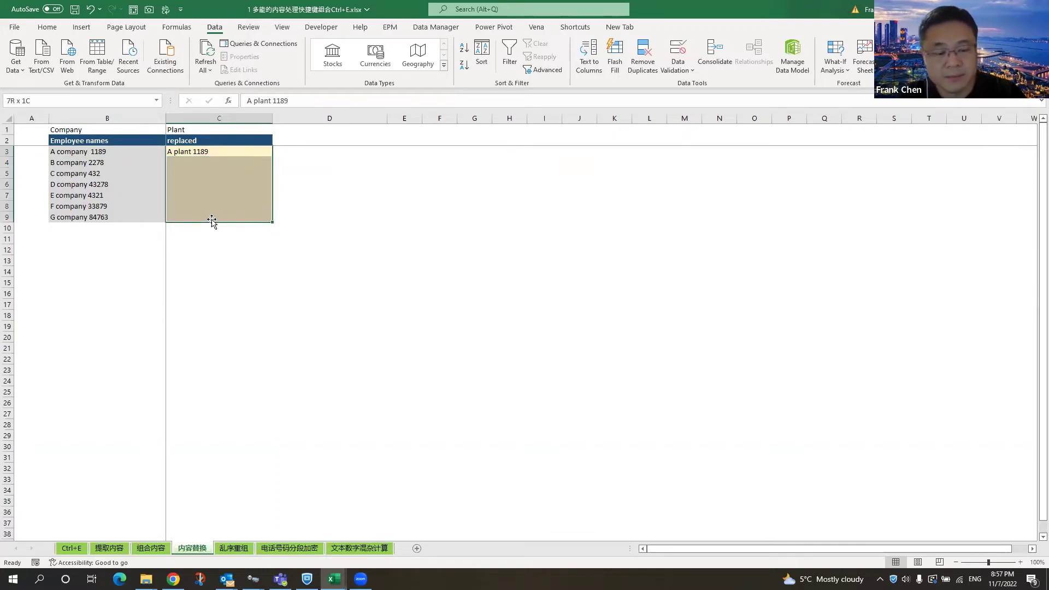
pyautogui.hotkey('ctrl', 'e')
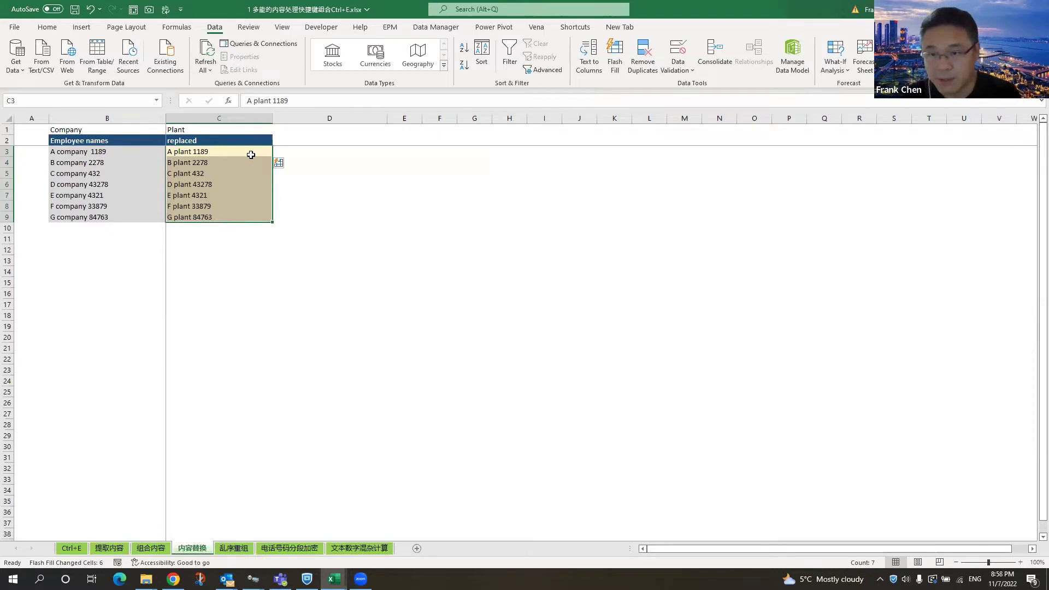
# Step: Open the 乱序重组 sheet and Flash Fill the After column through C20, moving the trailing number to the front like "113025 GM 0056GMX2TP"
pyautogui.click(241, 548)
pyautogui.click(156, 160)
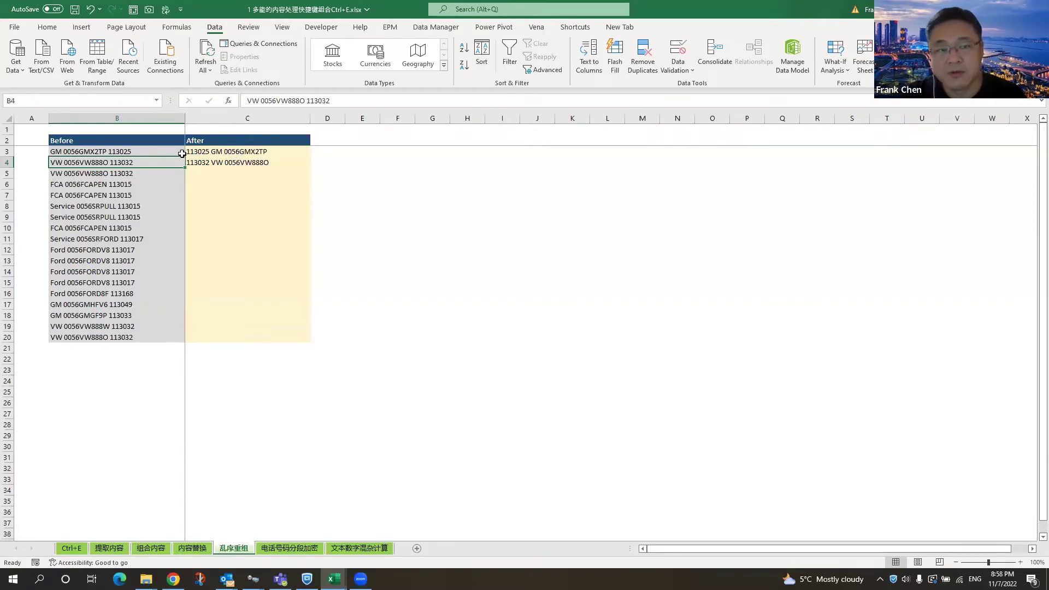
pyautogui.click(228, 151)
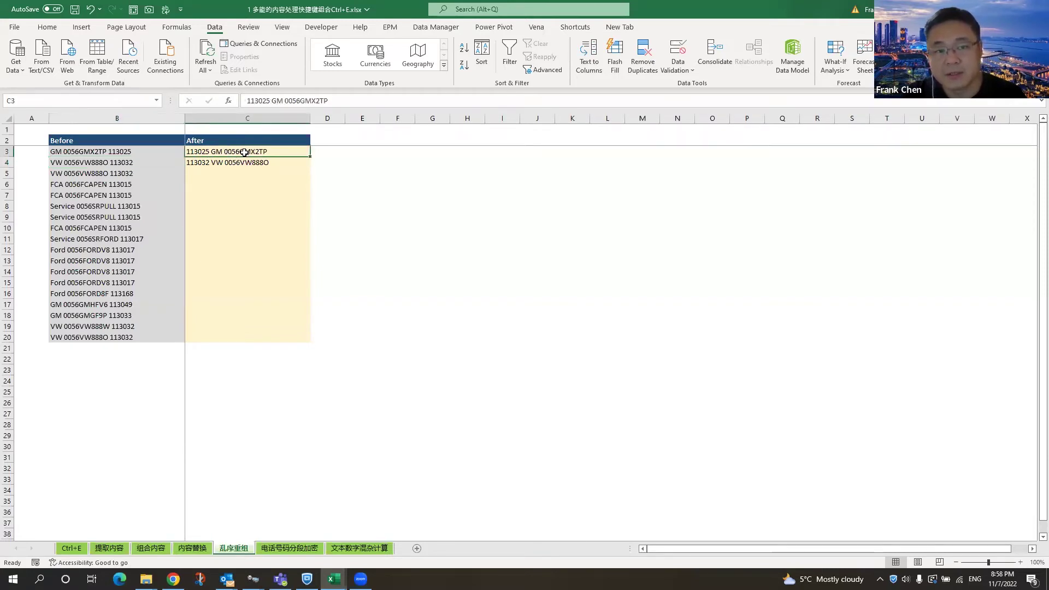
pyautogui.hotkey('ctrl', 'e')
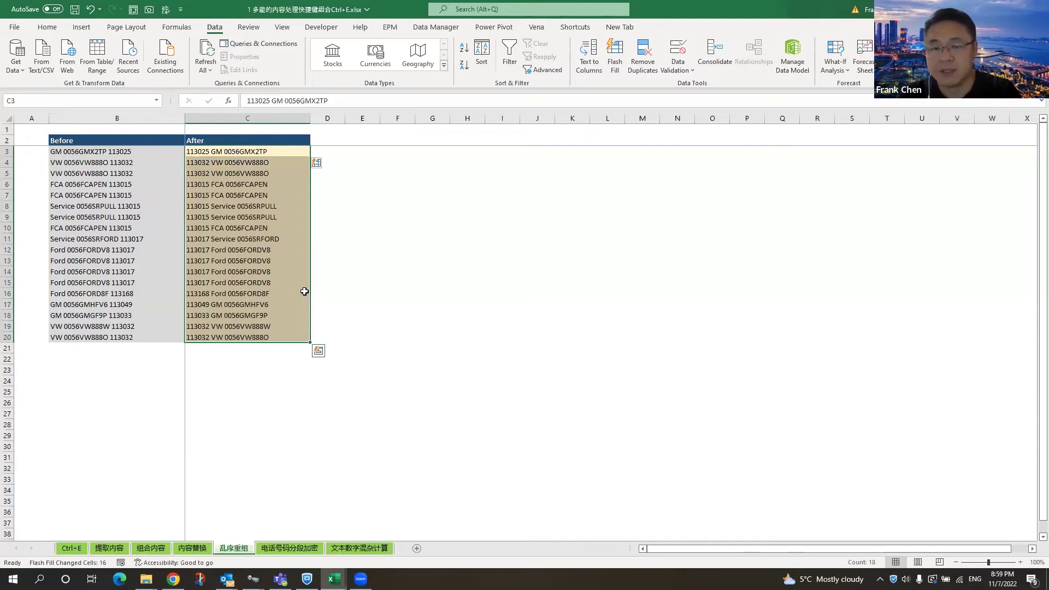
pyautogui.click(367, 421)
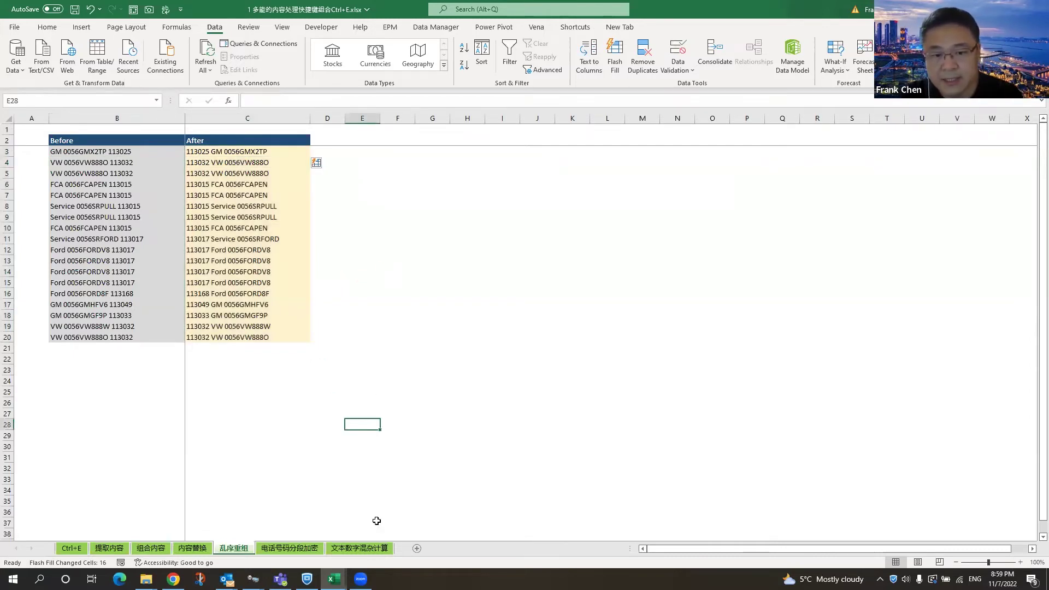
# Step: Open the 文本数字混杂计算 sheet and examine the mixed text-and-number expense descriptions in C3:C10
pyautogui.click(370, 549)
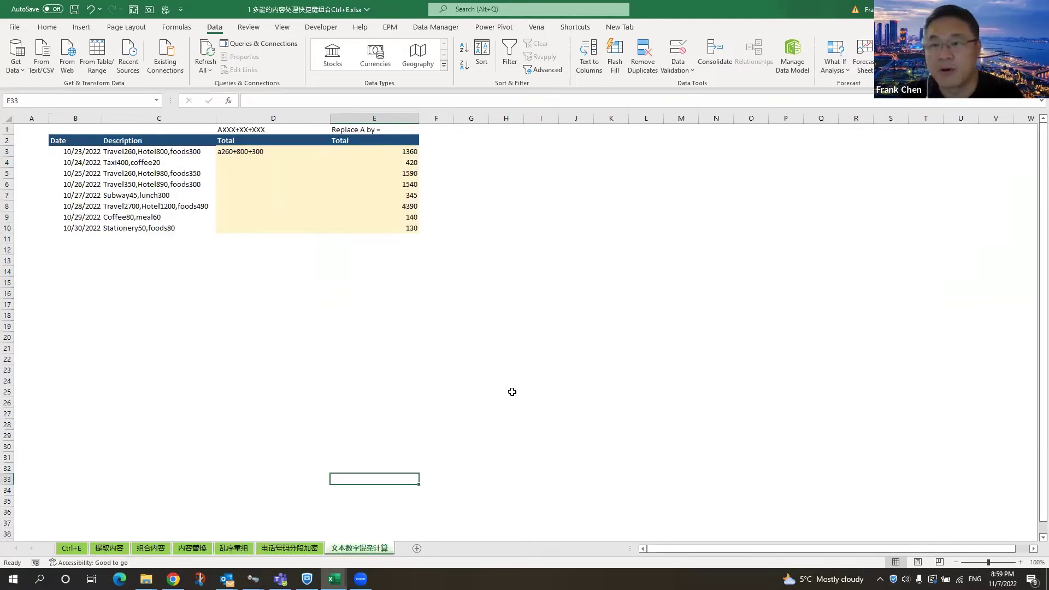
pyautogui.click(519, 372)
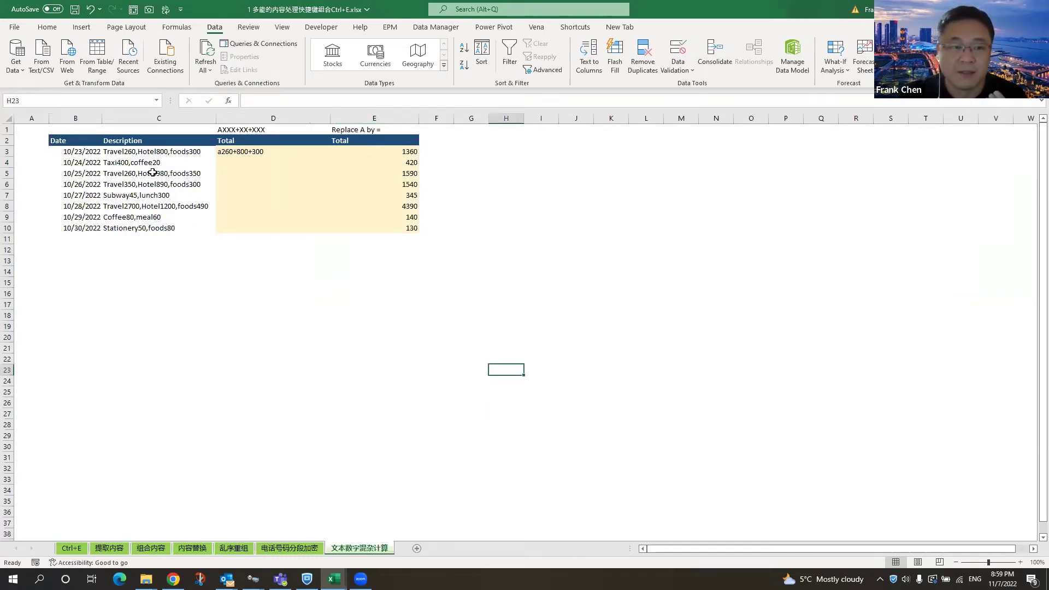
pyautogui.moveTo(157, 158); pyautogui.dragTo(159, 229)
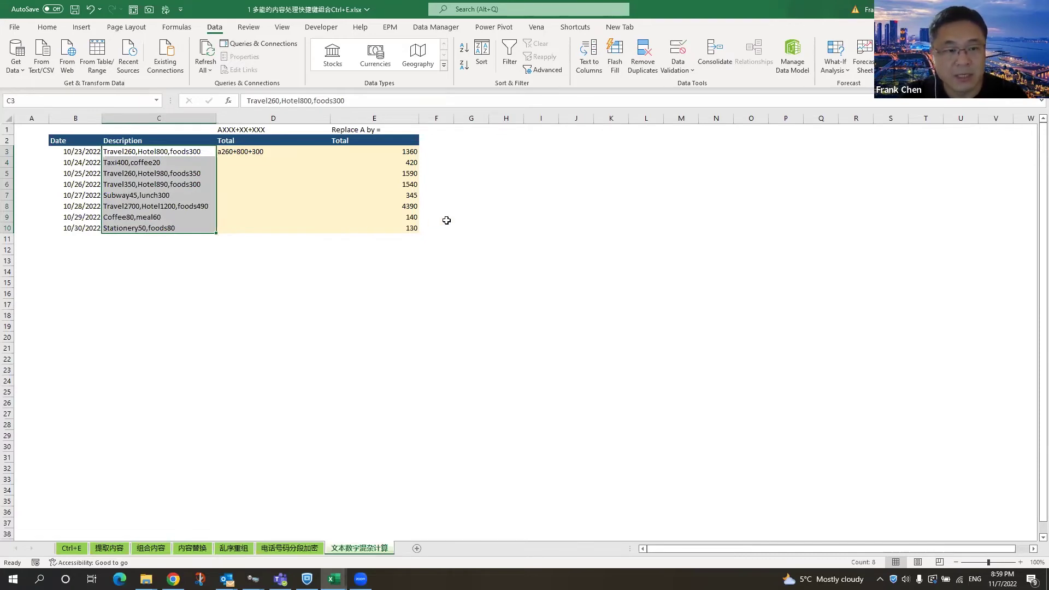
pyautogui.keyDown('ctrl'); pyautogui.scroll(1, 445, 219); pyautogui.keyUp('ctrl')
pyautogui.keyDown('ctrl'); pyautogui.scroll(4, 445, 219); pyautogui.keyUp('ctrl')
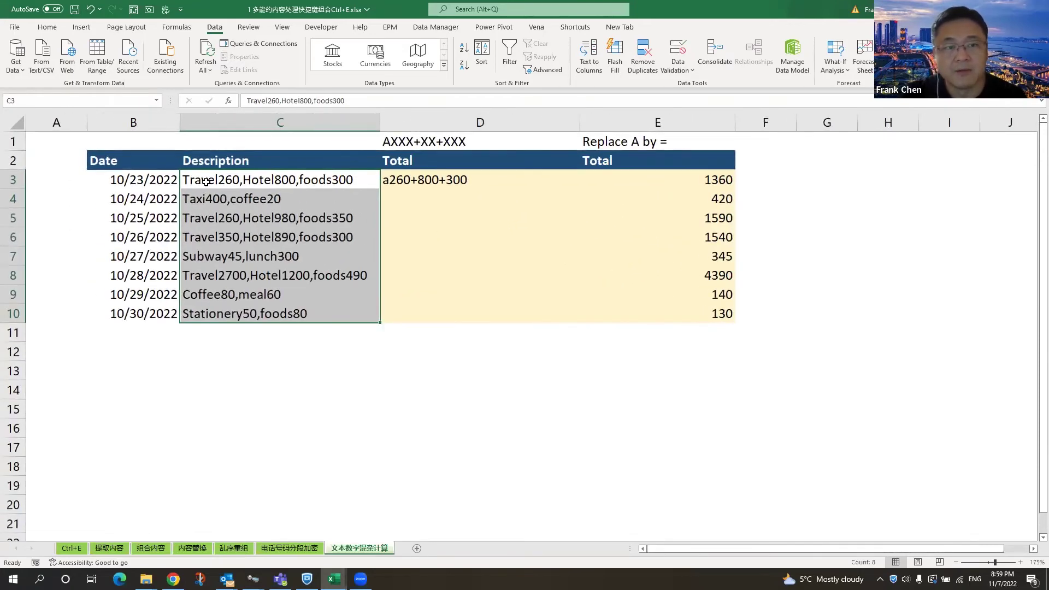
pyautogui.click(249, 337)
pyautogui.click(215, 182)
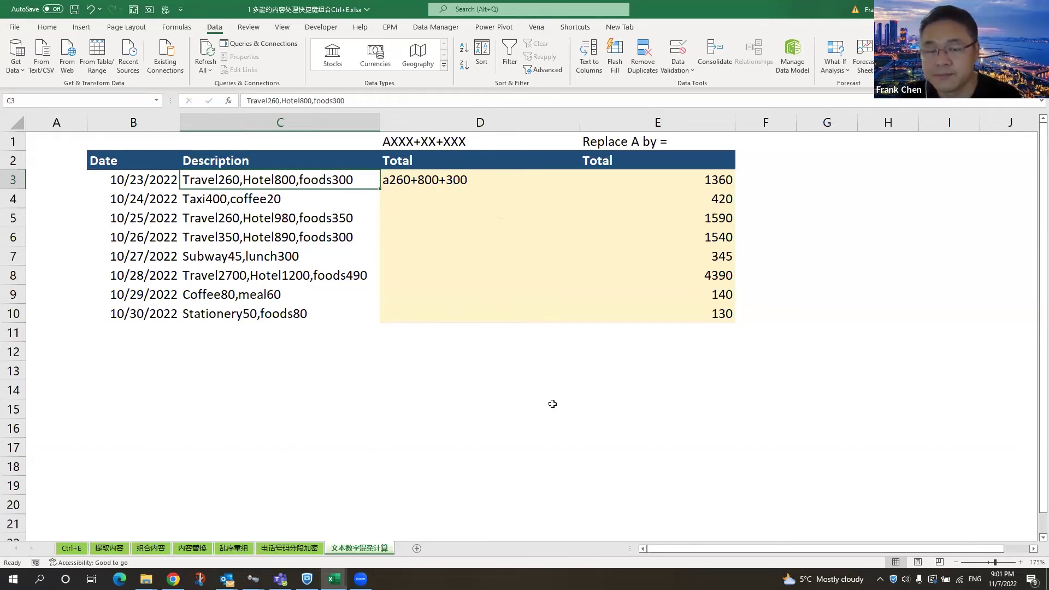
# Step: Flash Fill D3:D10 in the first Total column, turning each description's amounts into a sum string like the example "a260+800+300"
pyautogui.click(457, 184)
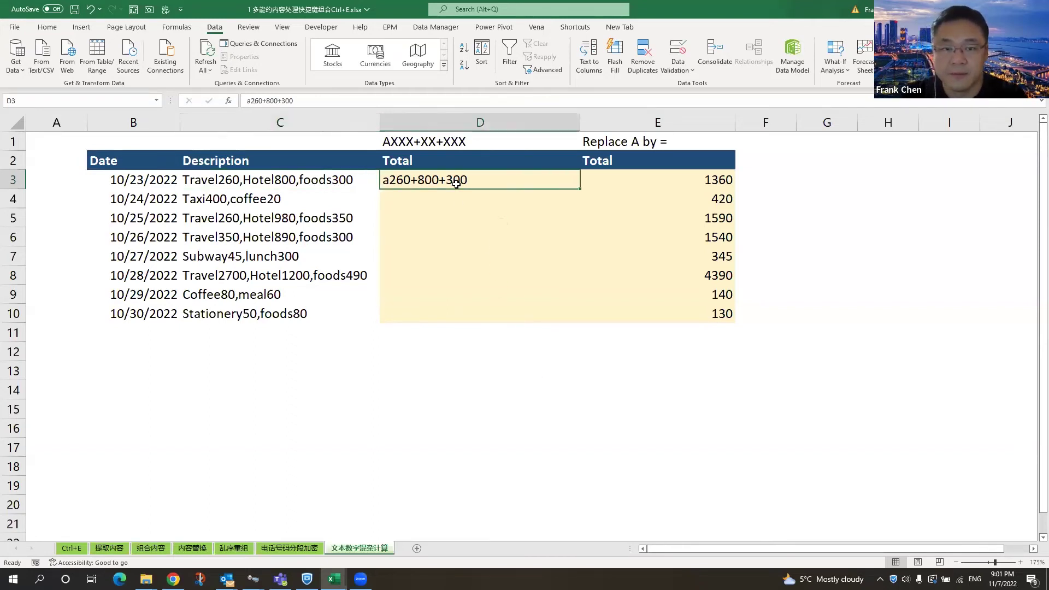
pyautogui.keyDown('shift'); pyautogui.click(411, 320); pyautogui.keyUp('shift')
pyautogui.hotkey('ctrl', 'e')
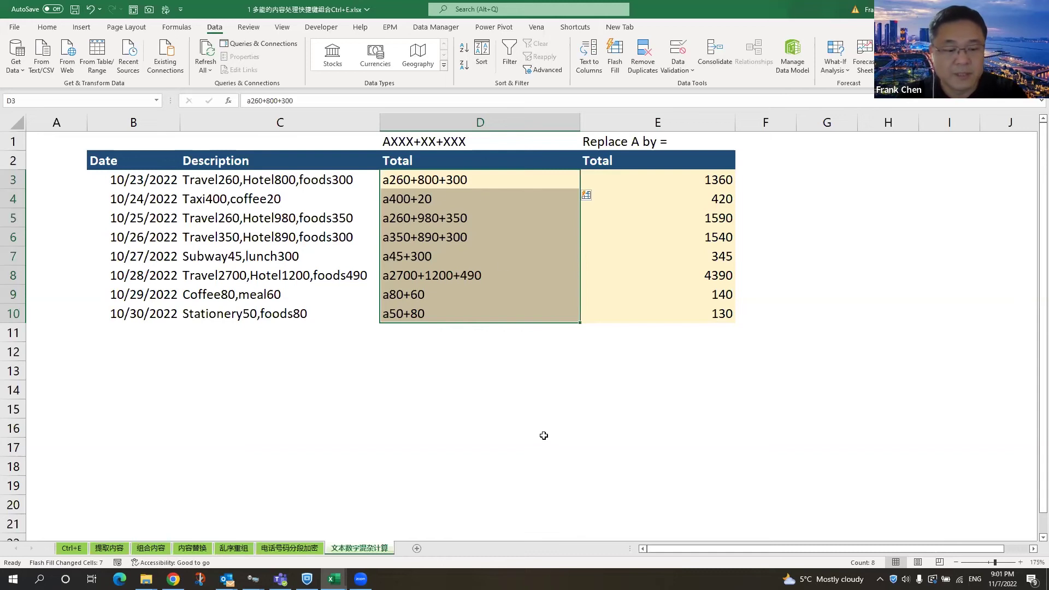
# Step: Replace every "a" with "=" in D3:D10 so the sum strings become formulas, and close Find and Replace
pyautogui.hotkey('ctrl', 'f')
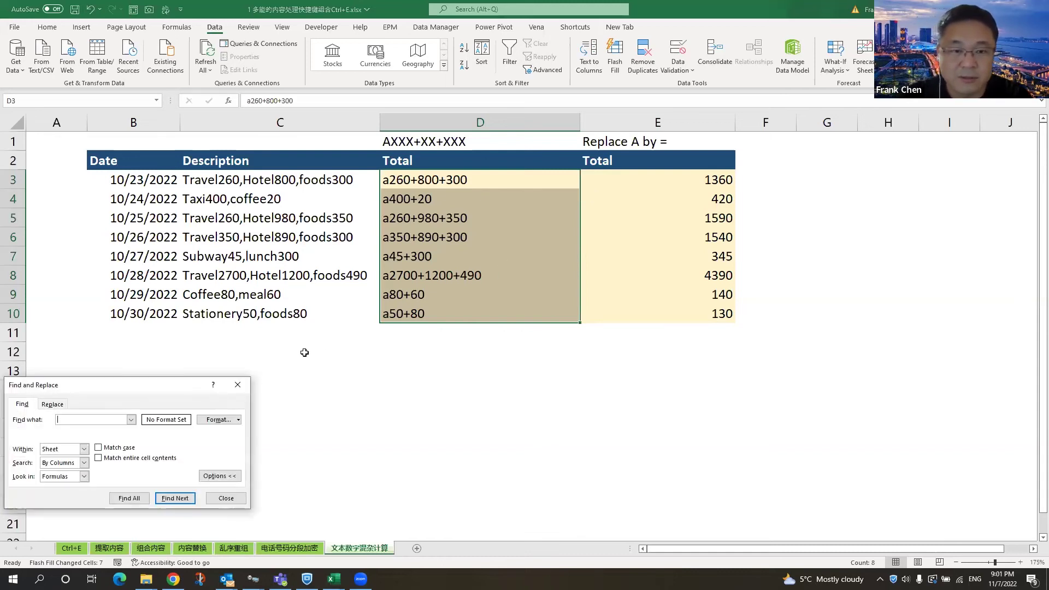
pyautogui.moveTo(160, 394); pyautogui.dragTo(733, 275)
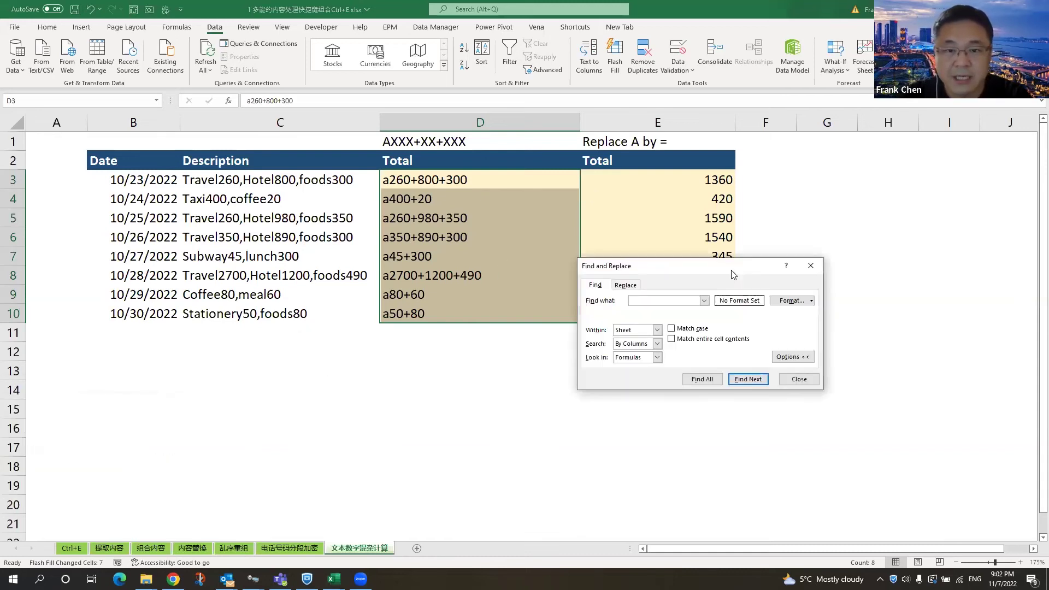
pyautogui.write('a')
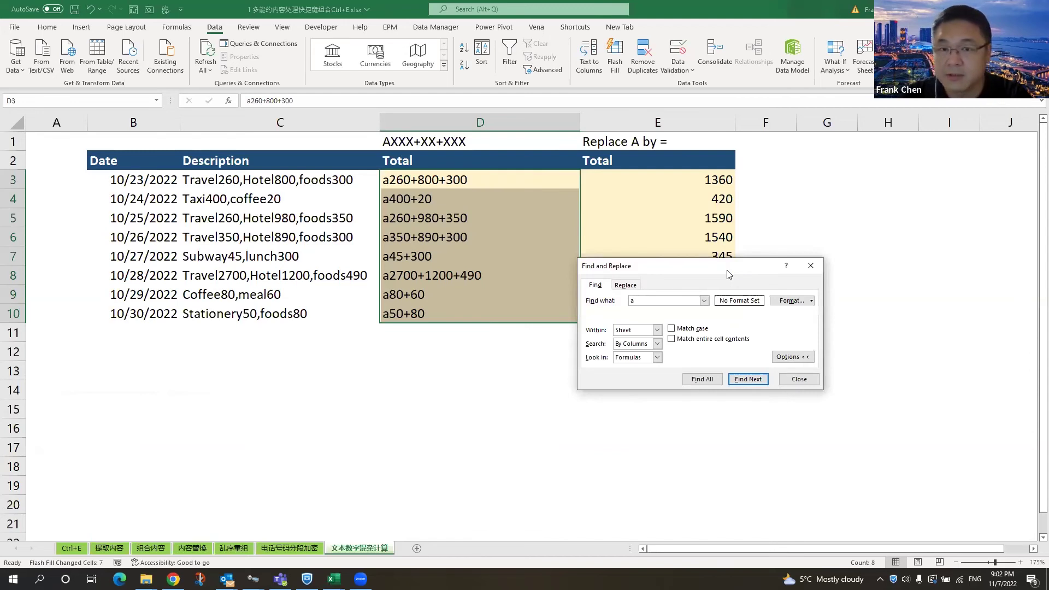
pyautogui.click(625, 284)
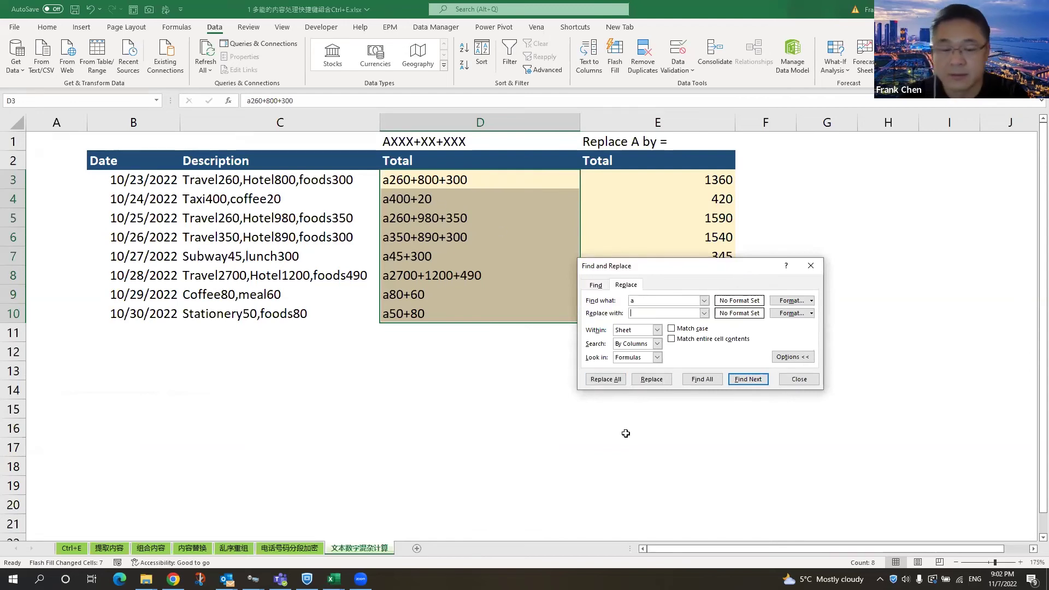
pyautogui.write('=')
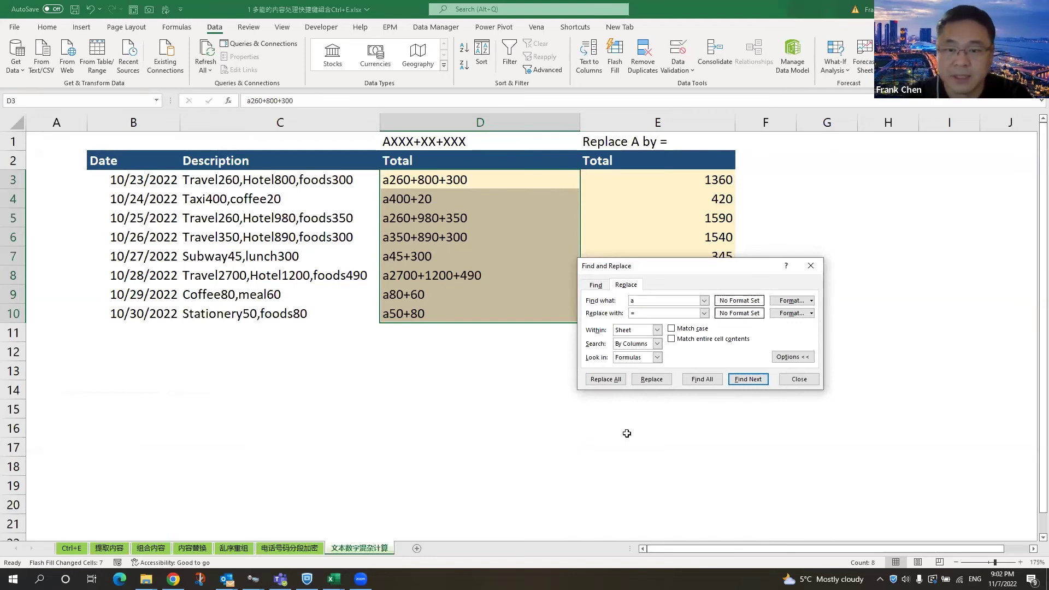
pyautogui.click(607, 382)
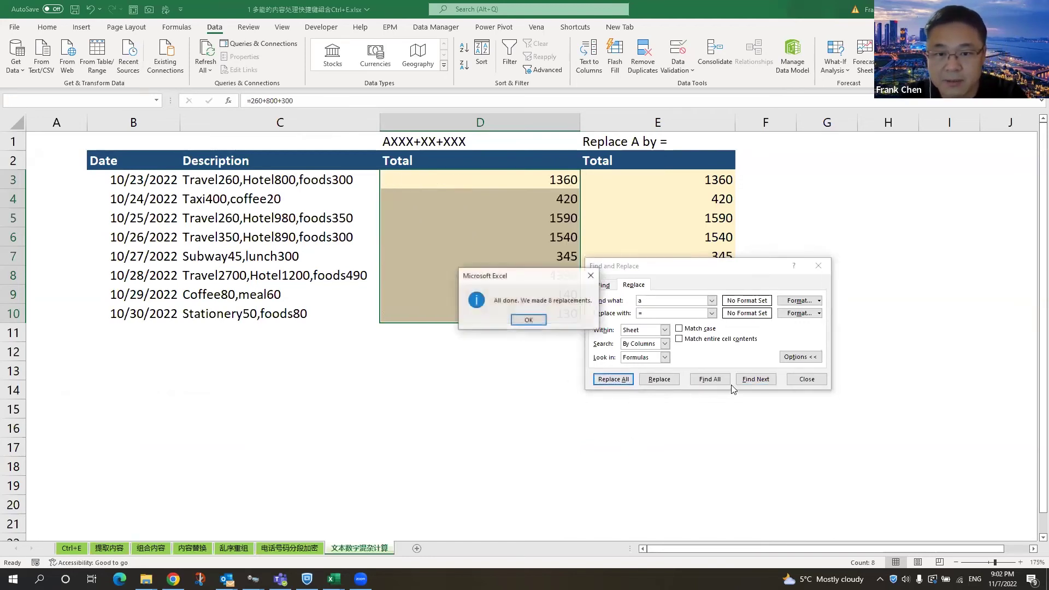
pyautogui.click(529, 321)
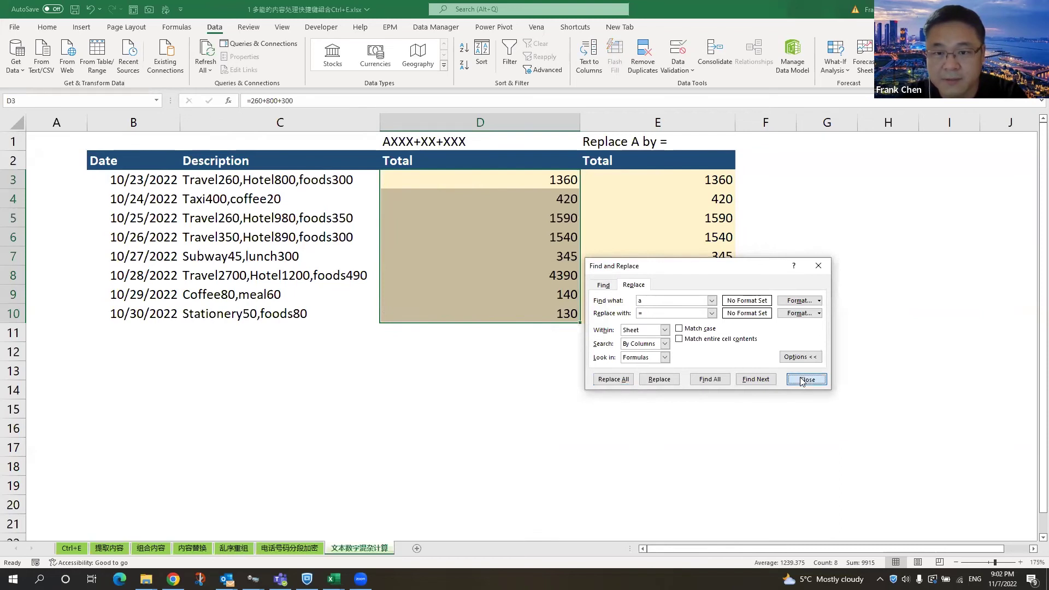
pyautogui.click(807, 380)
# Step: Compare the calculated totals in D3:D10 with the reference totals in column E
pyautogui.click(827, 409)
pyautogui.moveTo(565, 180); pyautogui.dragTo(562, 316)
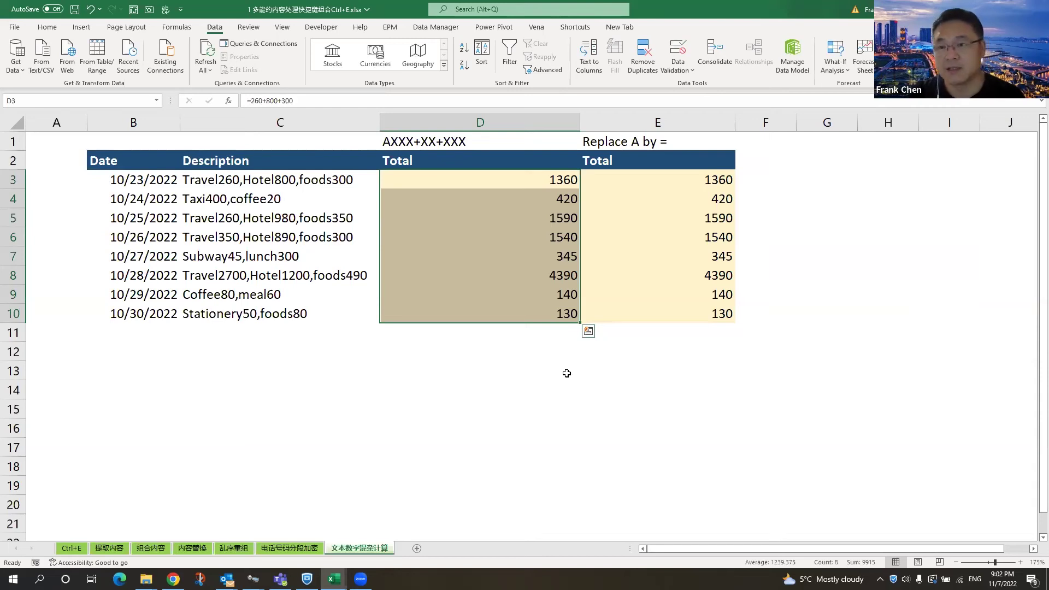
pyautogui.press('Escape')
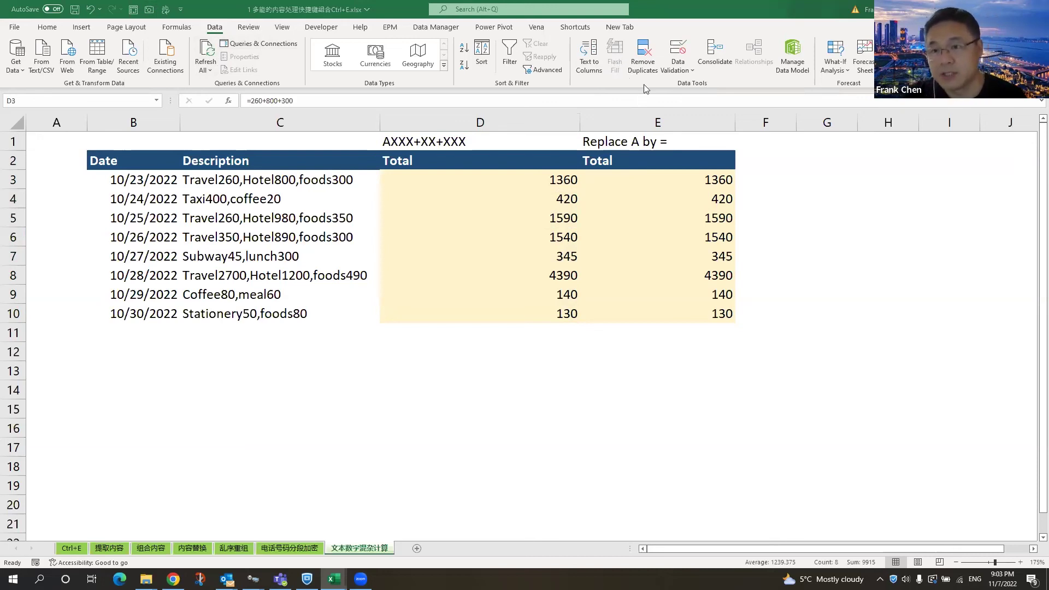
# Step: Close the Flash Fill practice workbook without saving the changes
pyautogui.click(800, 160)
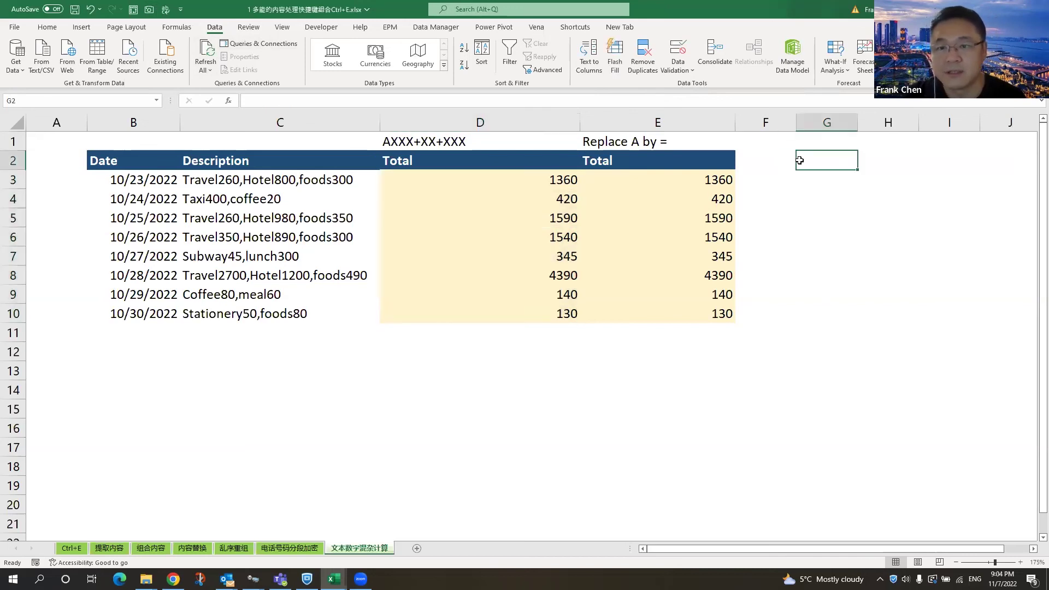
pyautogui.hotkey('ctrl', 'w')
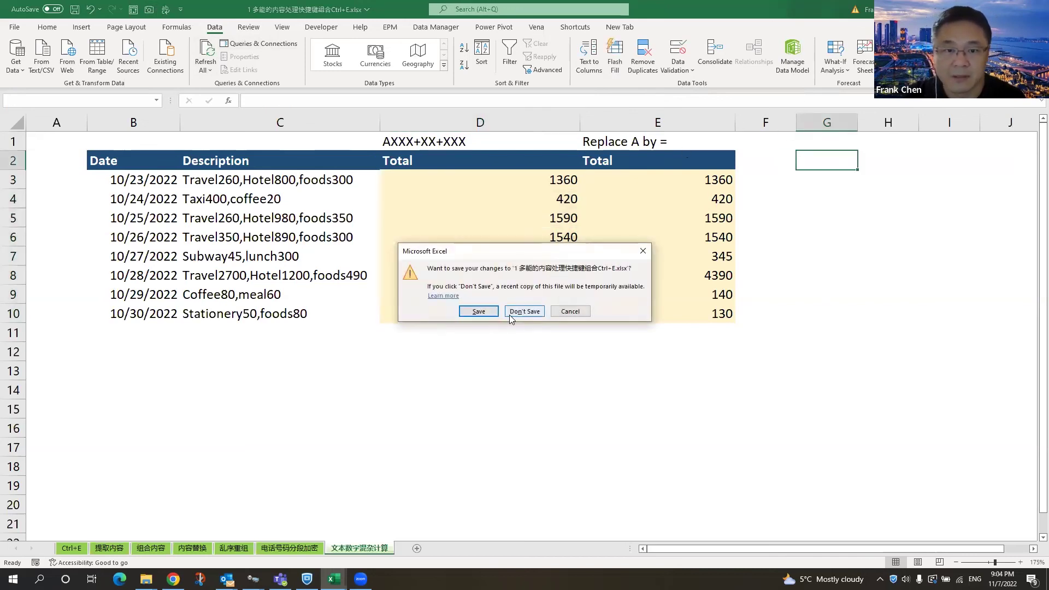
pyautogui.click(519, 311)
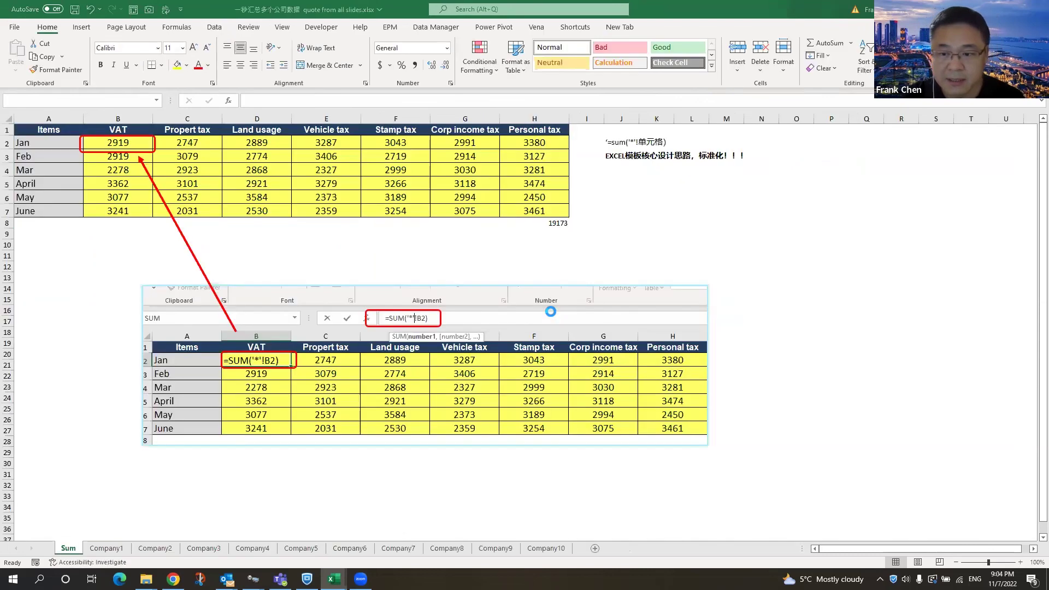